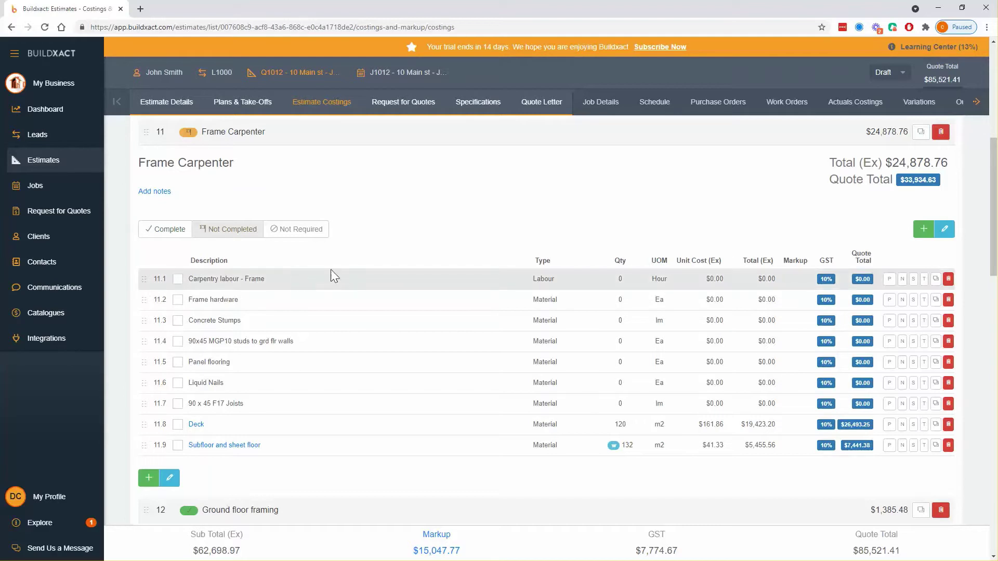
# Step: Add three new estimate items to the Frame Carpenter section
pyautogui.click(924, 231)
pyautogui.scroll(-1, 924, 231)
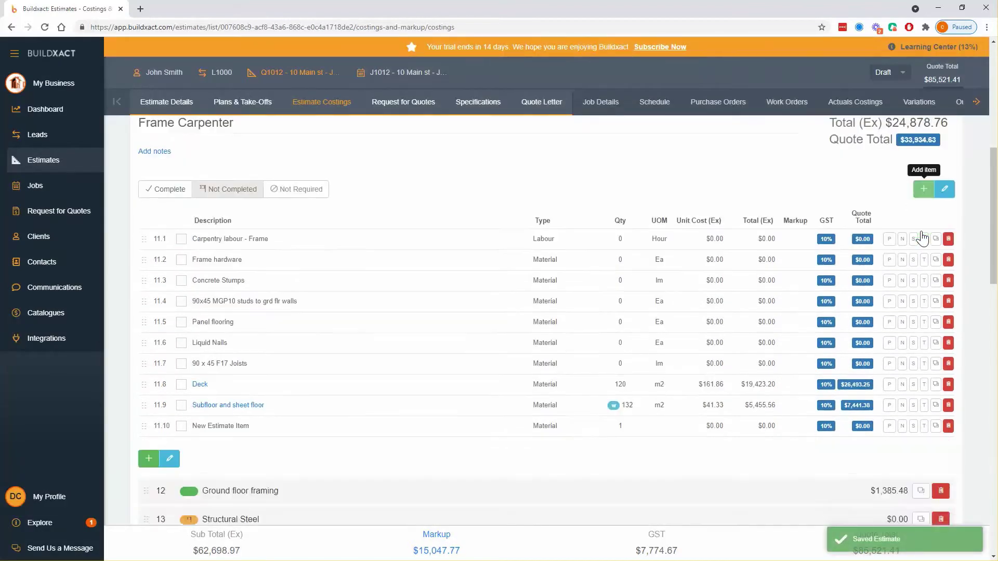
pyautogui.click(925, 177)
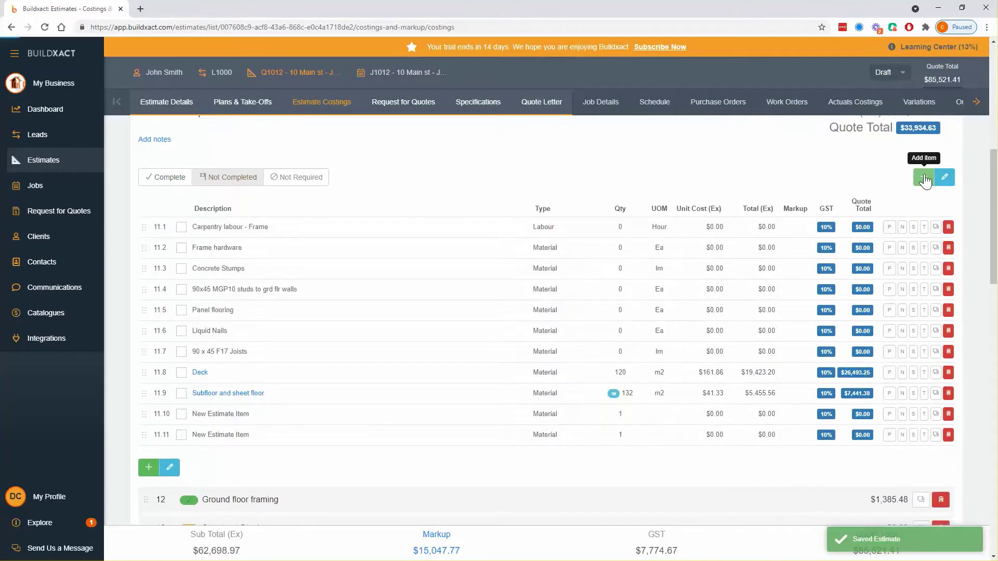
pyautogui.click(924, 177)
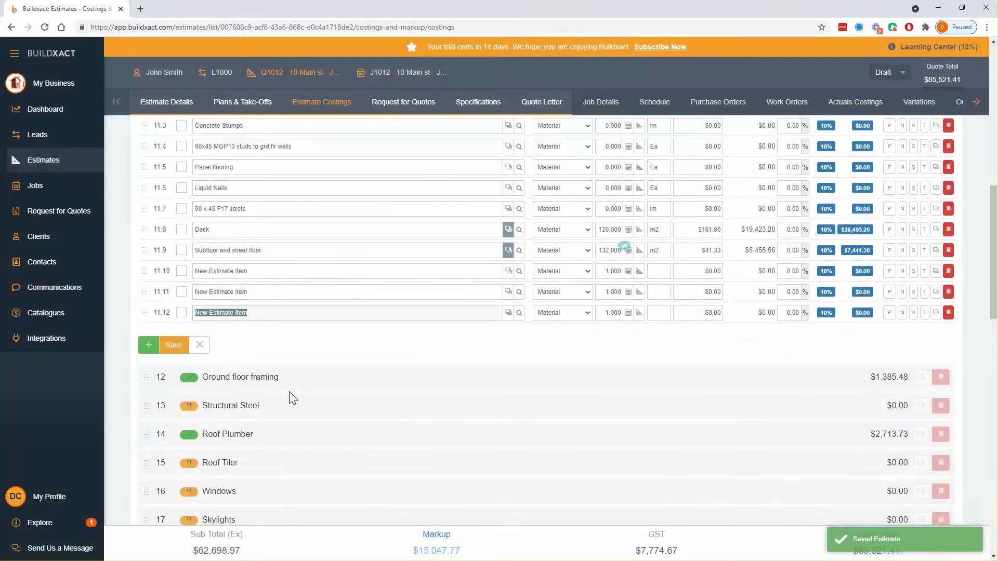
# Step: Name rows 11.10 'Framing 2.7 x 450' and 11.11 'Junctions and jambs', keeping changes at the reload prompt
pyautogui.click(267, 268)
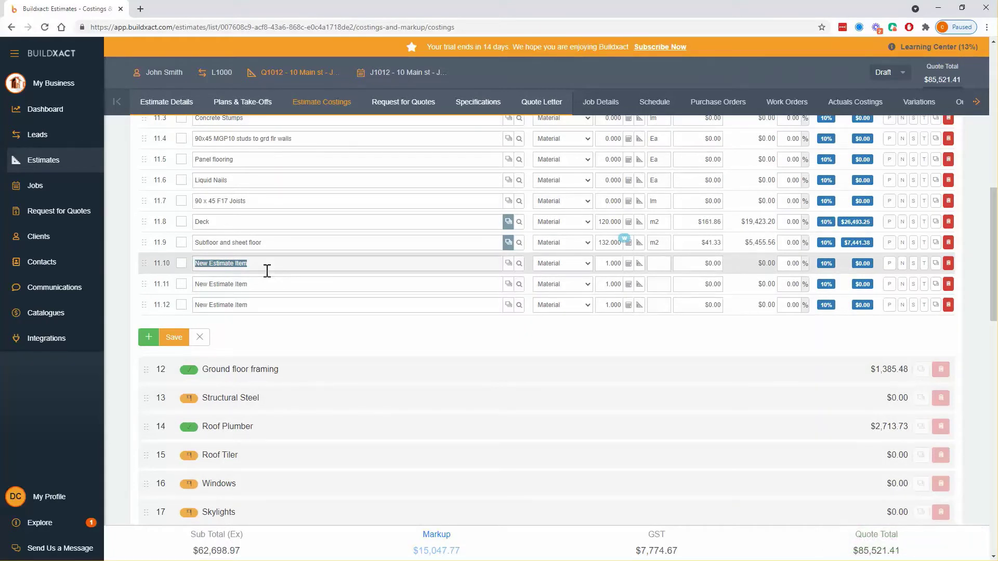
pyautogui.write('Framing a')
pyautogui.write('7 x 450')
pyautogui.click(274, 285)
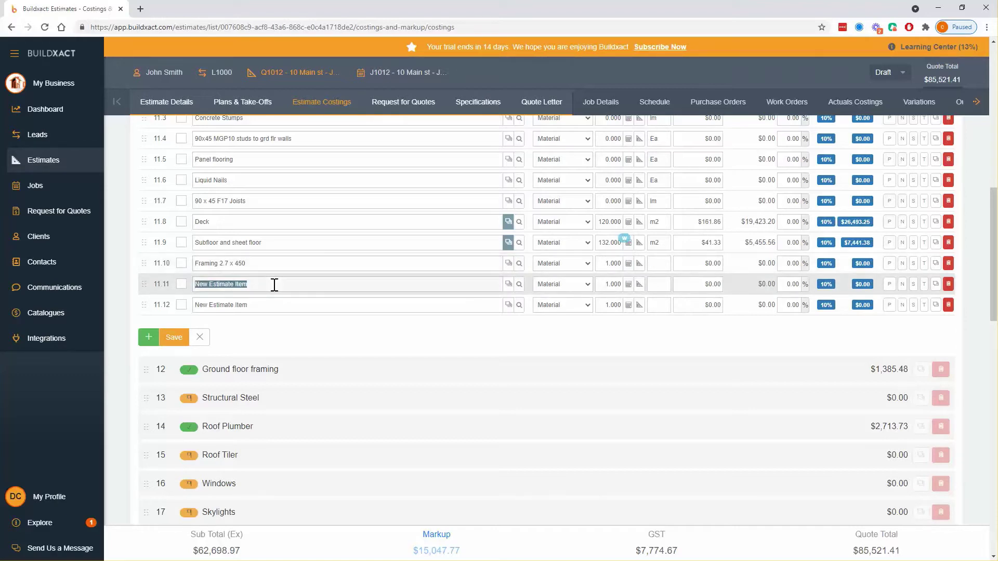
pyautogui.write('Junctions and jambs')
pyautogui.click(270, 305)
pyautogui.press('F5')
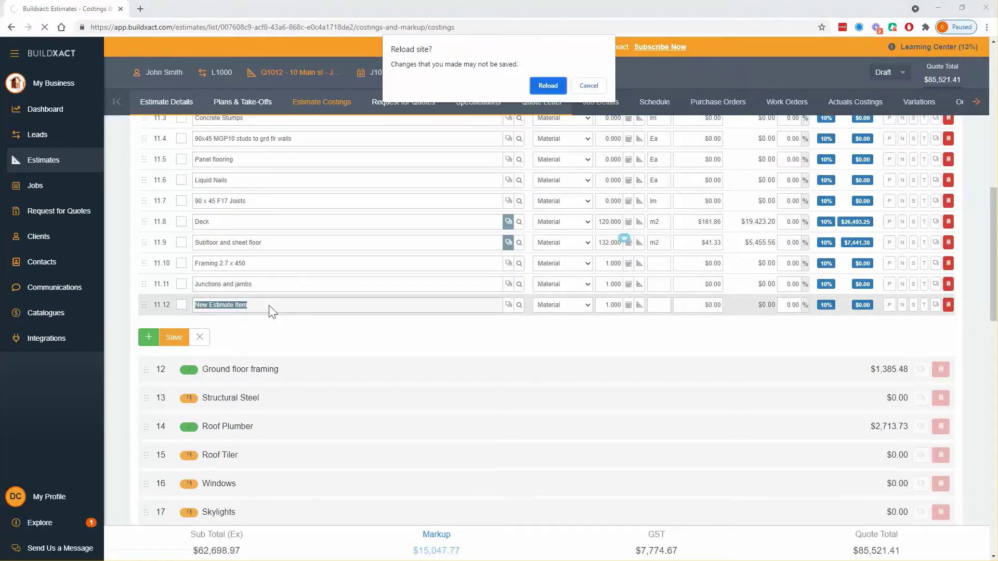
pyautogui.click(587, 86)
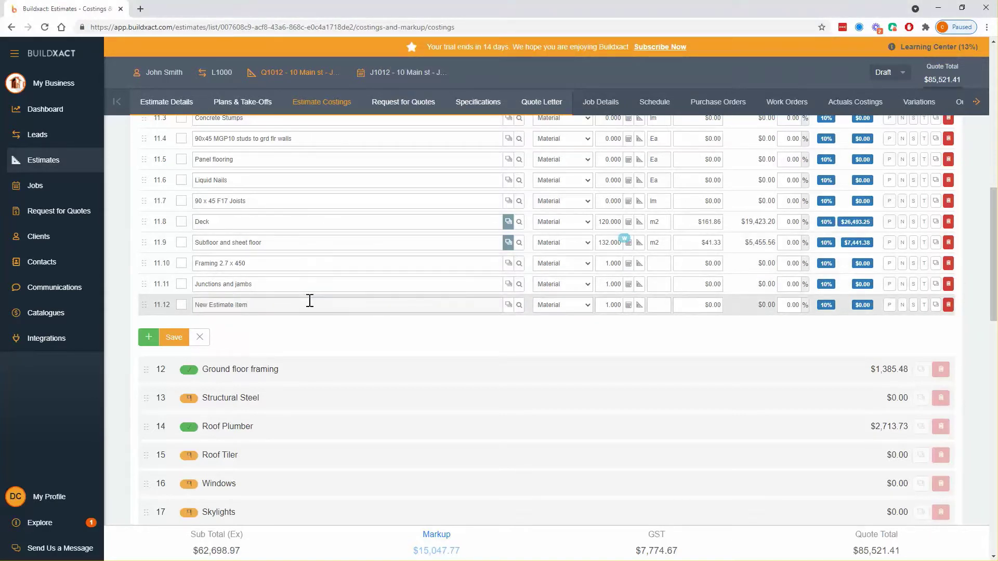
# Step: Name row 11.12 'Ribbon plate 90x45' with a $6.50 unit cost per lm
pyautogui.write('Ribbon plate')
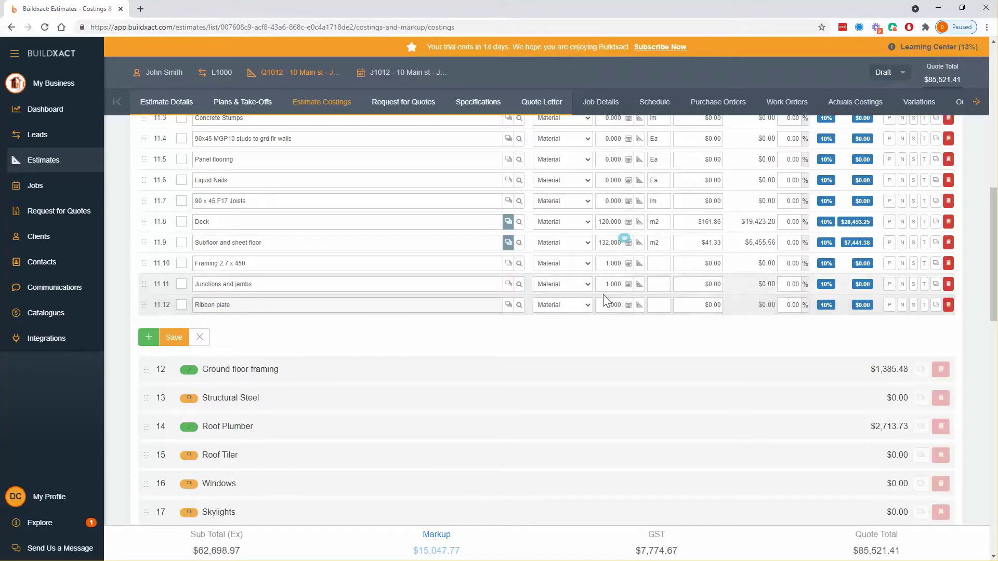
pyautogui.click(656, 305)
pyautogui.write('6.50')
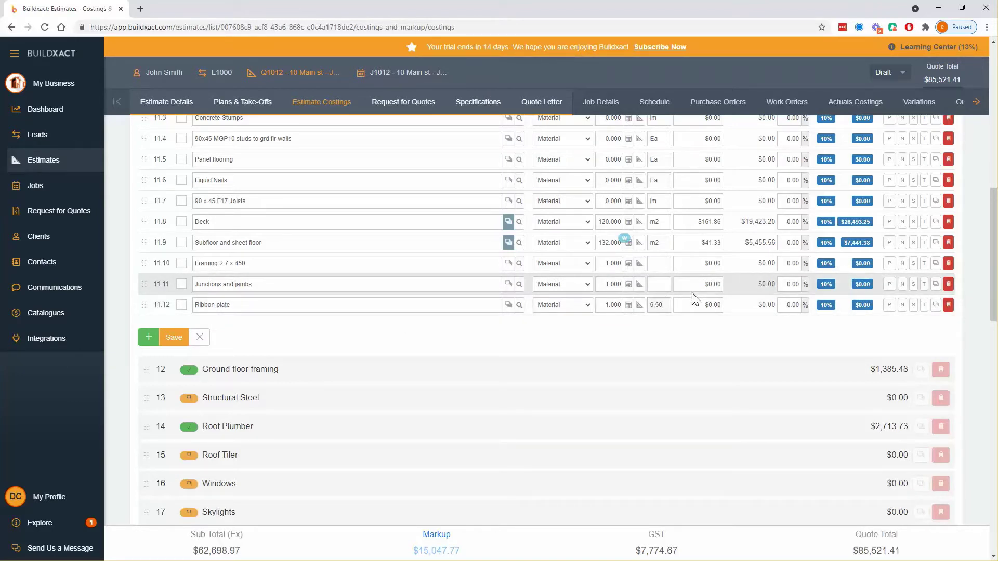
pyautogui.click(411, 303)
pyautogui.write('90x45')
pyautogui.click(663, 306)
pyautogui.hotkey('ctrl', 'x')
pyautogui.click(695, 310)
pyautogui.hotkey('ctrl', 'v')
pyautogui.click(661, 309)
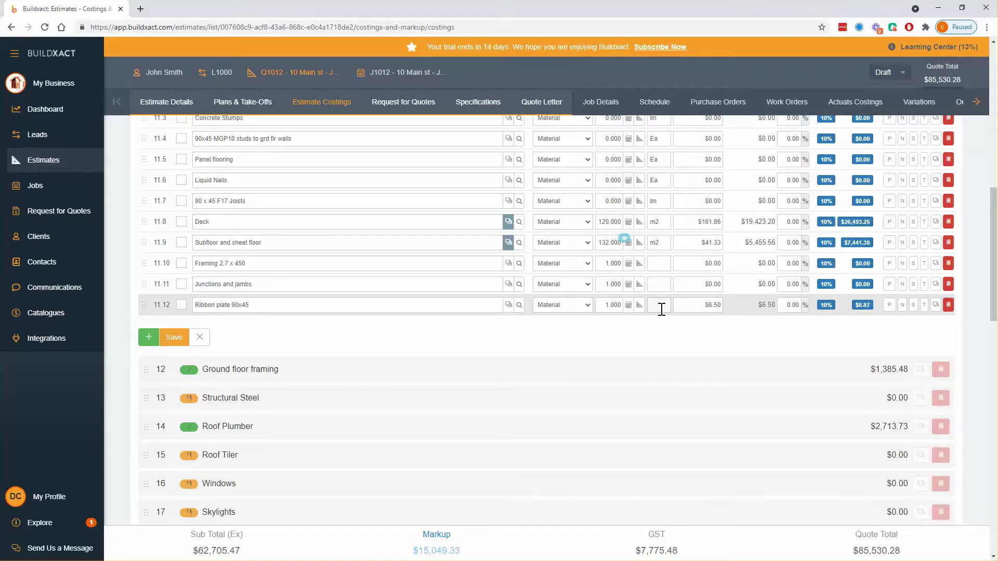
pyautogui.write('lm')
pyautogui.click(665, 325)
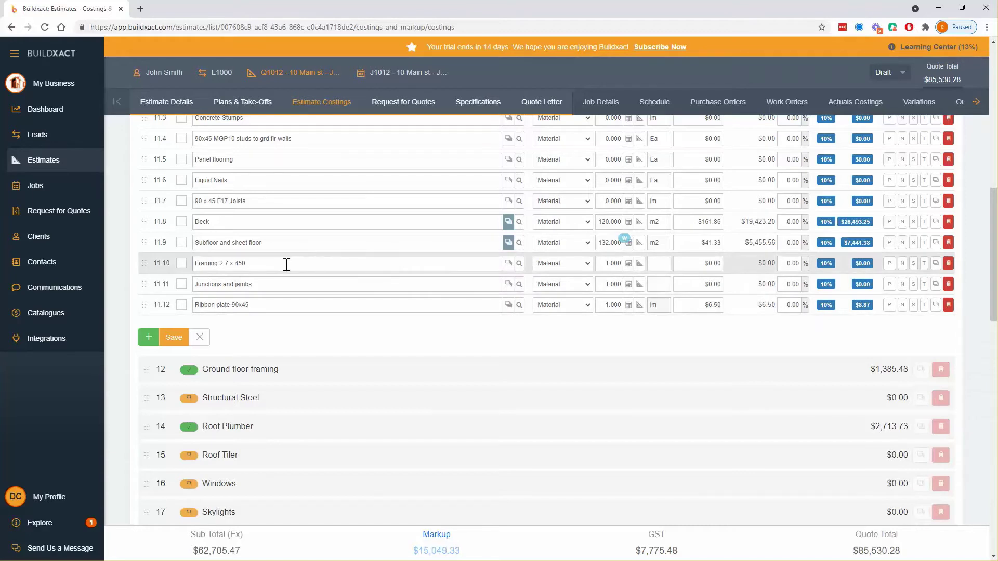
# Step: Highlight the three new Frame Carpenter descriptions to review them
pyautogui.moveTo(281, 263); pyautogui.dragTo(196, 264)
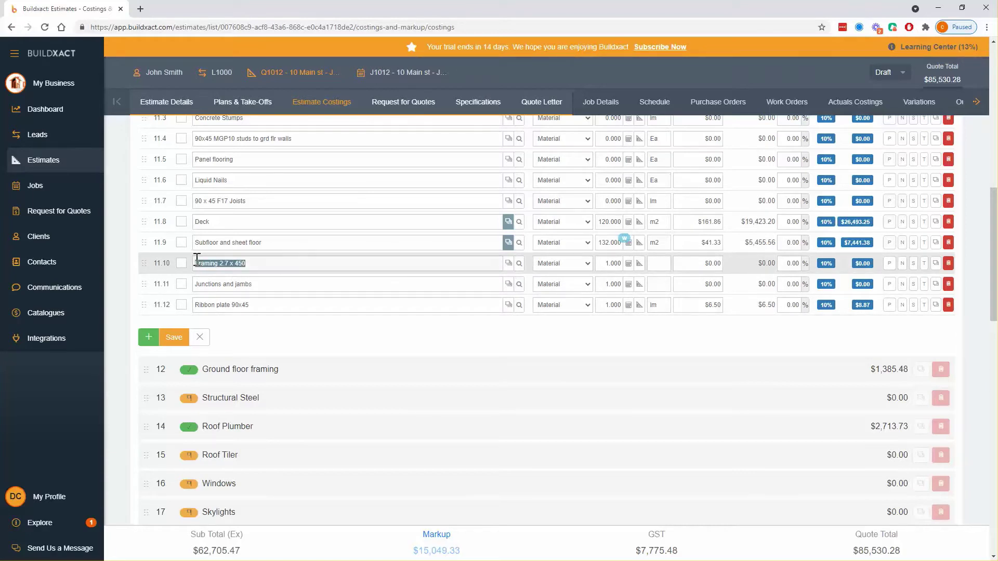
pyautogui.click(265, 286)
pyautogui.moveTo(265, 288); pyautogui.dragTo(193, 286)
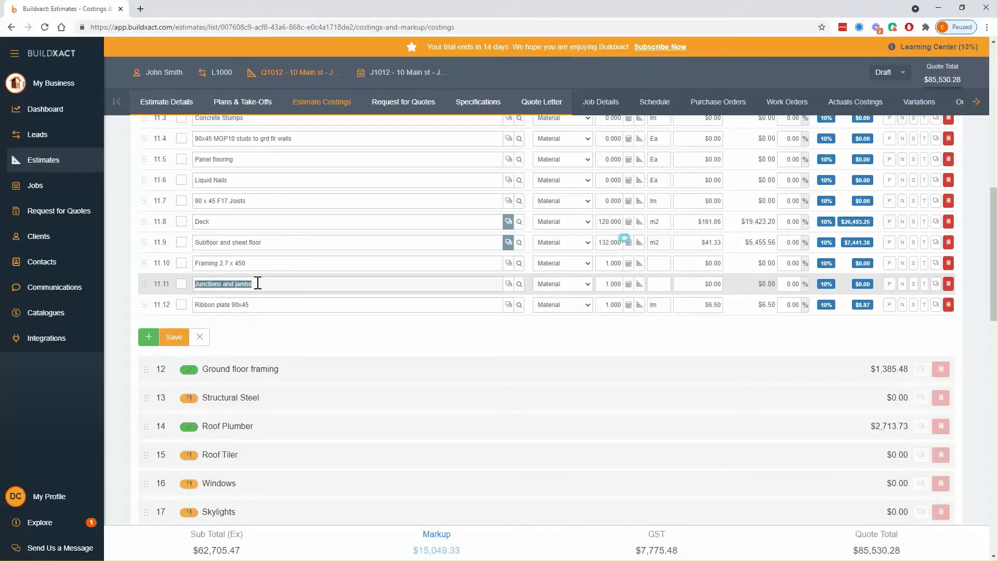
pyautogui.moveTo(268, 305); pyautogui.dragTo(197, 312)
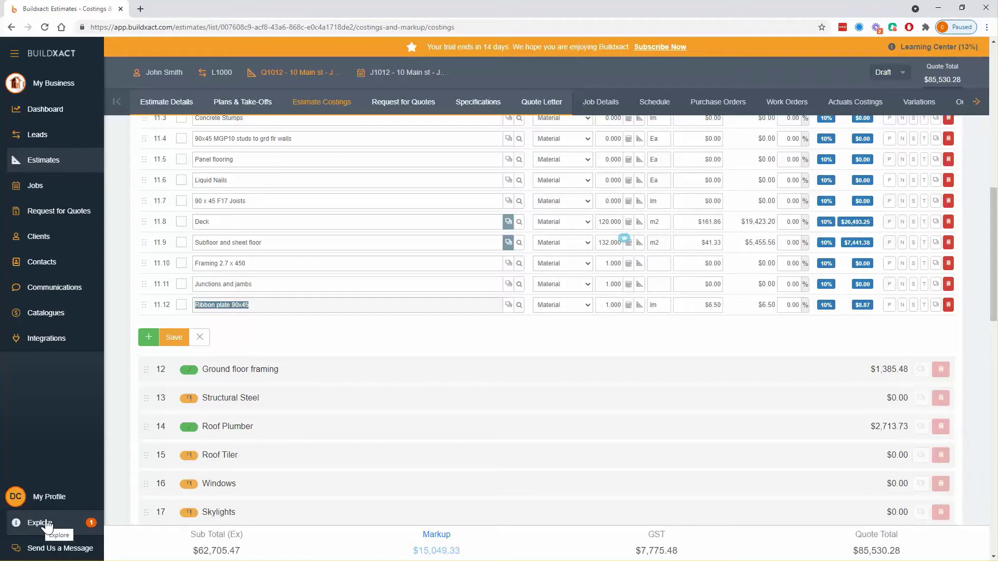
pyautogui.click(334, 306)
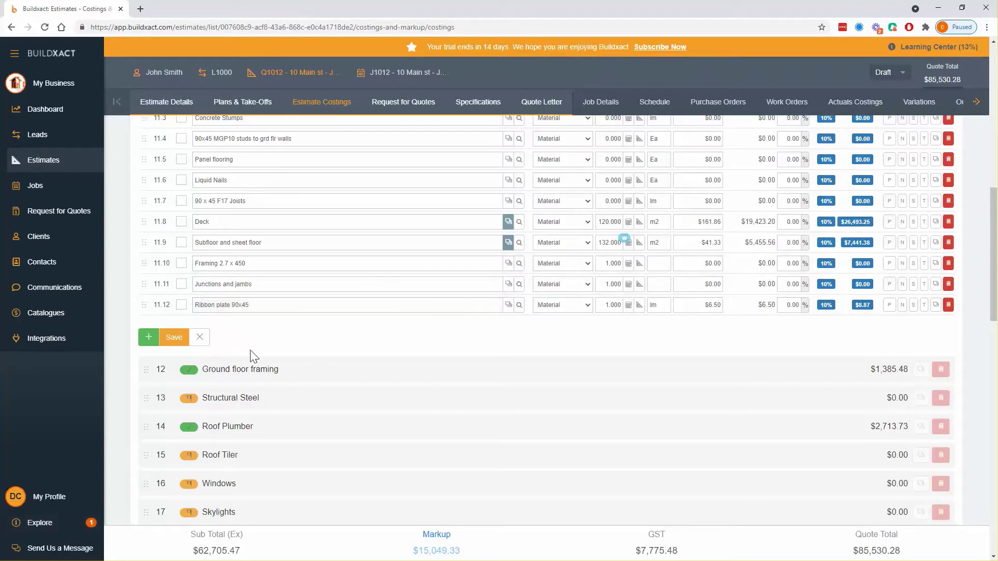
pyautogui.click(148, 339)
pyautogui.click(148, 358)
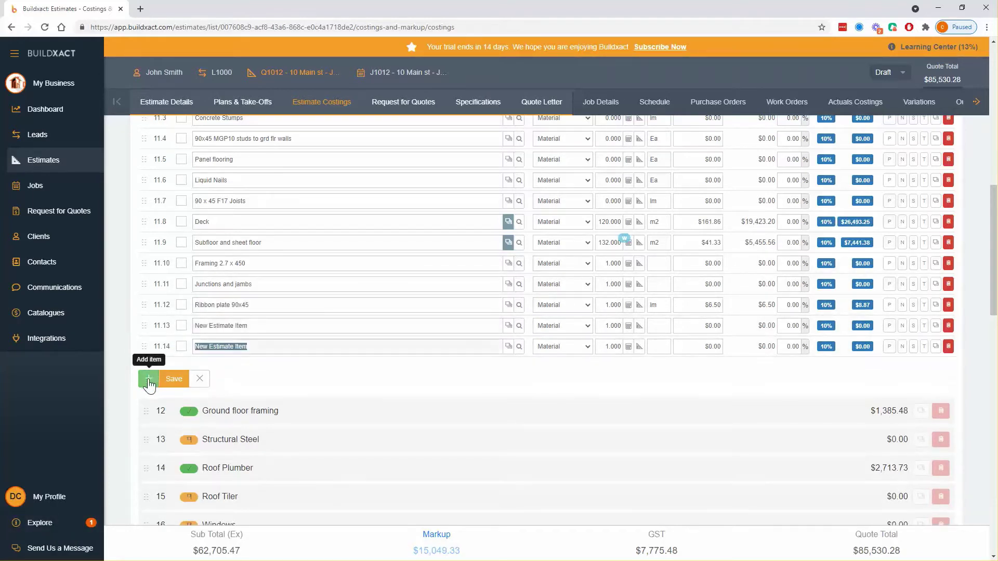
pyautogui.click(148, 378)
pyautogui.click(149, 400)
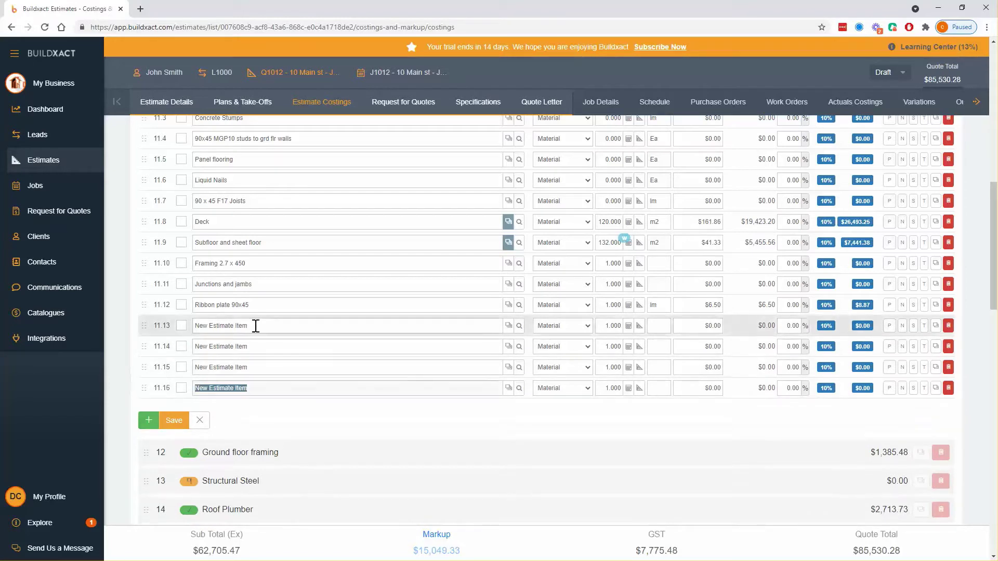
pyautogui.moveTo(249, 325); pyautogui.dragTo(181, 324)
pyautogui.write('--------------------------------')
pyautogui.click(257, 262)
pyautogui.hotkey('ctrl', 'a')
pyautogui.hotkey('ctrl', 'c')
pyautogui.tripleClick(239, 349)
pyautogui.hotkey('ctrl', 'v')
pyautogui.write('- internal')
pyautogui.hotkey('ctrl', 'a')
pyautogui.hotkey('ctrl', 'c')
pyautogui.tripleClick(262, 366)
pyautogui.hotkey('ctrl', 'v')
pyautogui.hotkey('ctrl', 'BackSpace')
pyautogui.write('external')
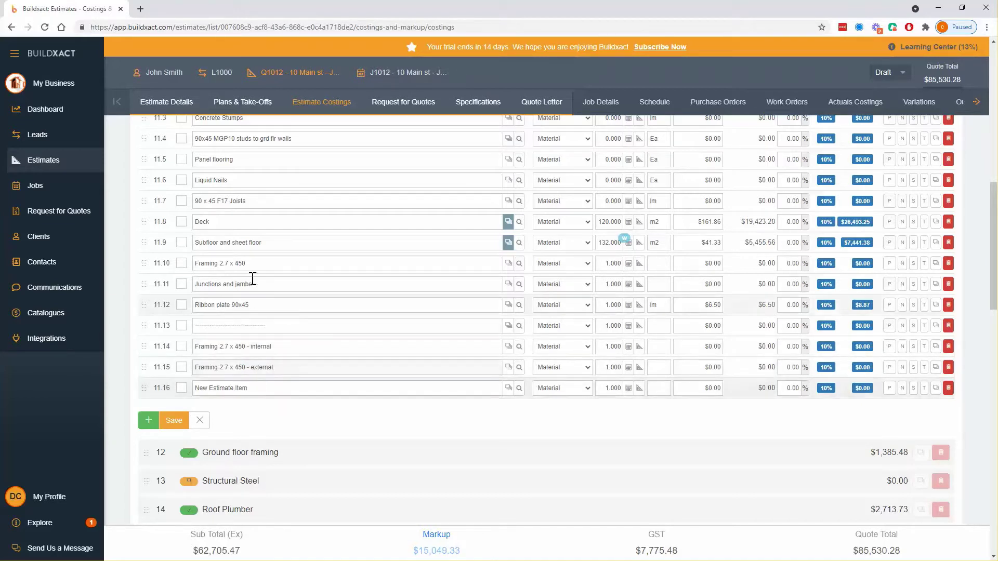
pyautogui.moveTo(253, 284); pyautogui.dragTo(196, 283)
pyautogui.tripleClick(264, 387)
pyautogui.hotkey('ctrl', 'v')
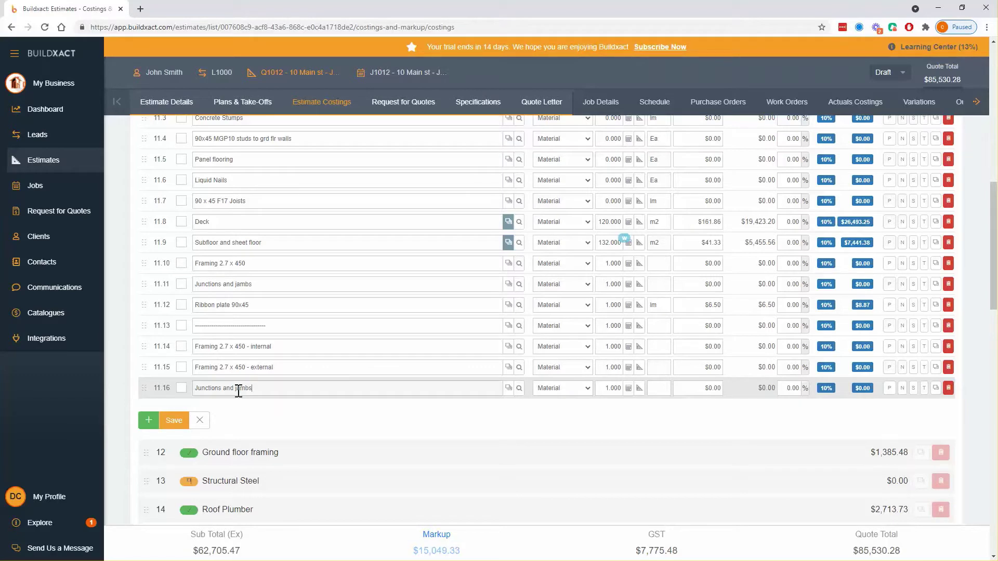
pyautogui.click(948, 326)
pyautogui.click(948, 326)
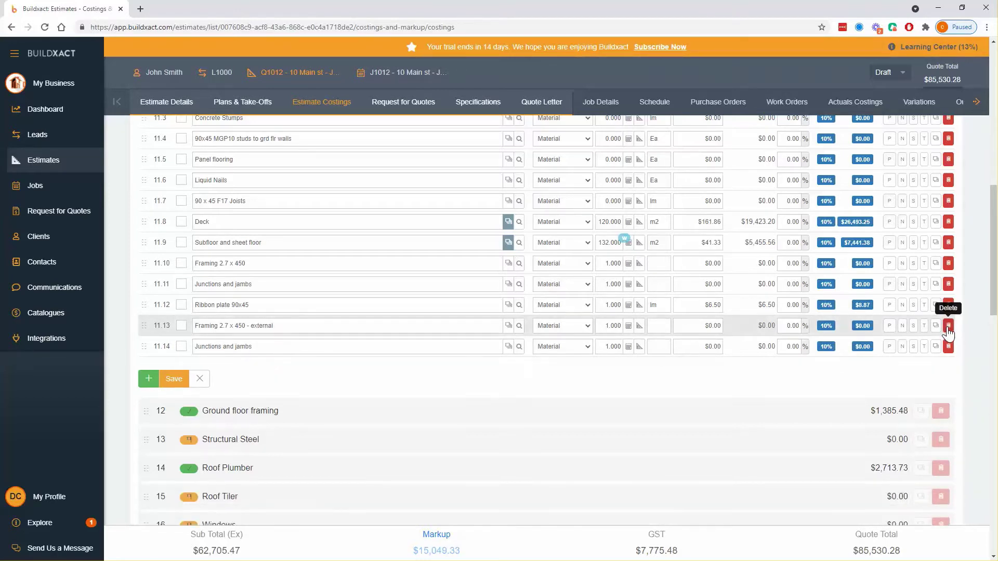
pyautogui.click(948, 326)
pyautogui.click(948, 327)
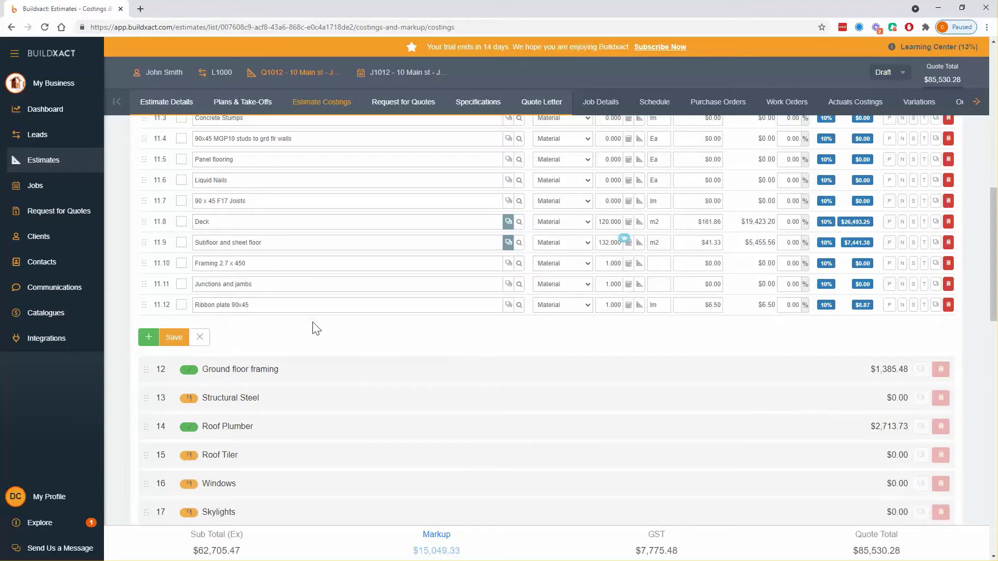
# Step: Open the Framing 2.7 x 450 recipe, set its unit to lm, and add components
pyautogui.click(506, 265)
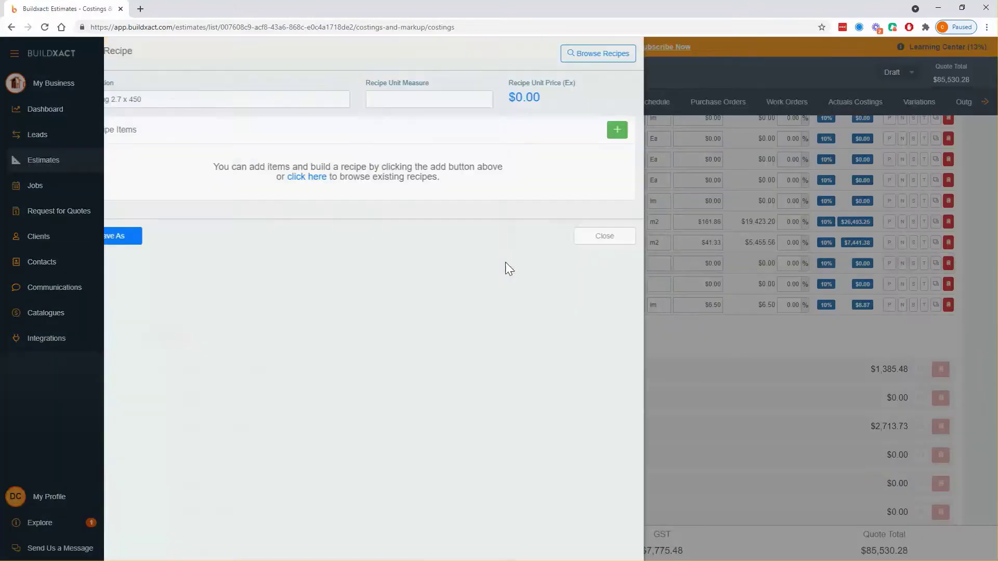
pyautogui.click(404, 100)
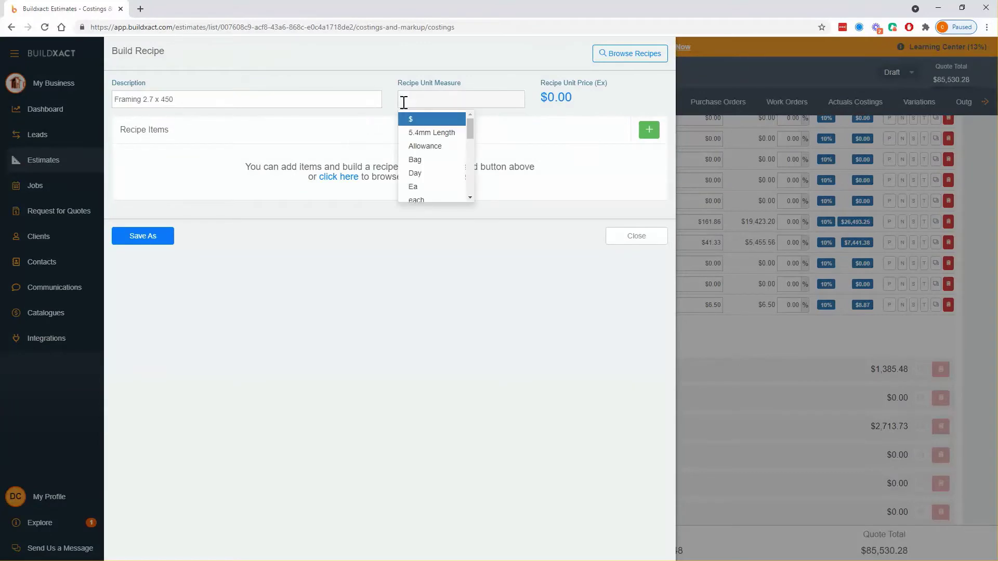
pyautogui.write('lm')
pyautogui.click(412, 119)
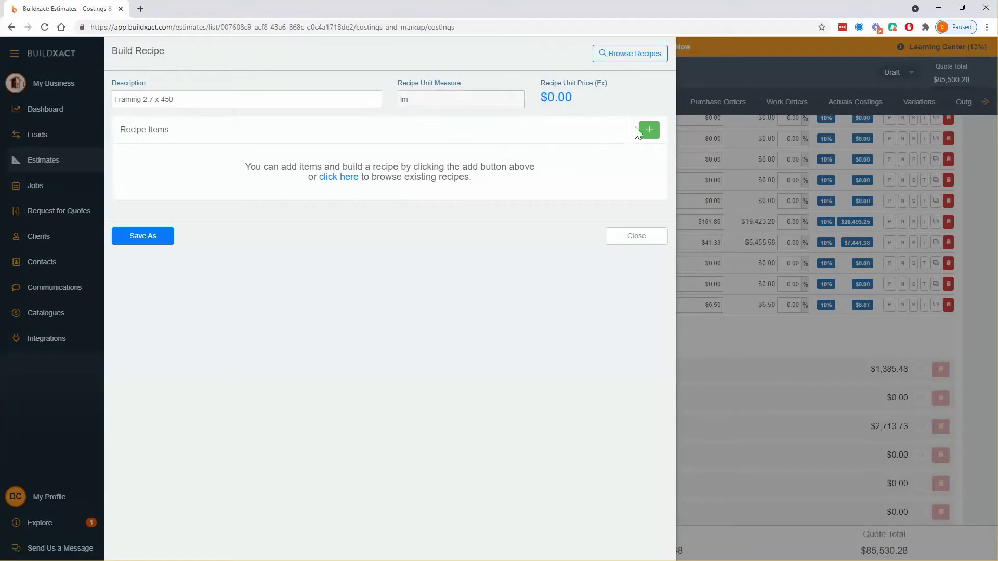
pyautogui.click(649, 130)
pyautogui.click(649, 130)
pyautogui.click(649, 130)
pyautogui.click(649, 130)
# Step: Add a 'Top plate 90 45' component at $6.50
pyautogui.click(209, 192)
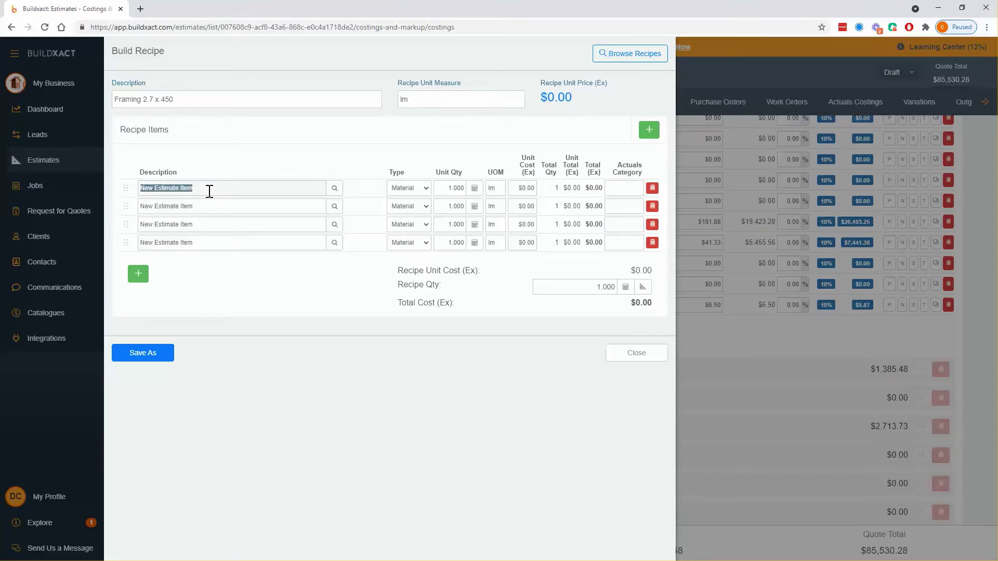
pyautogui.write('Top plate 90 45')
pyautogui.click(518, 190)
pyautogui.write('6.5')
# Step: Add a 'Bottom plate 90 45' component at $6.50
pyautogui.click(242, 202)
pyautogui.click(189, 188)
pyautogui.hotkey('ctrl', 'c')
pyautogui.click(201, 206)
pyautogui.hotkey('ctrl', 'v')
pyautogui.doubleClick(143, 204)
pyautogui.write('Bottom')
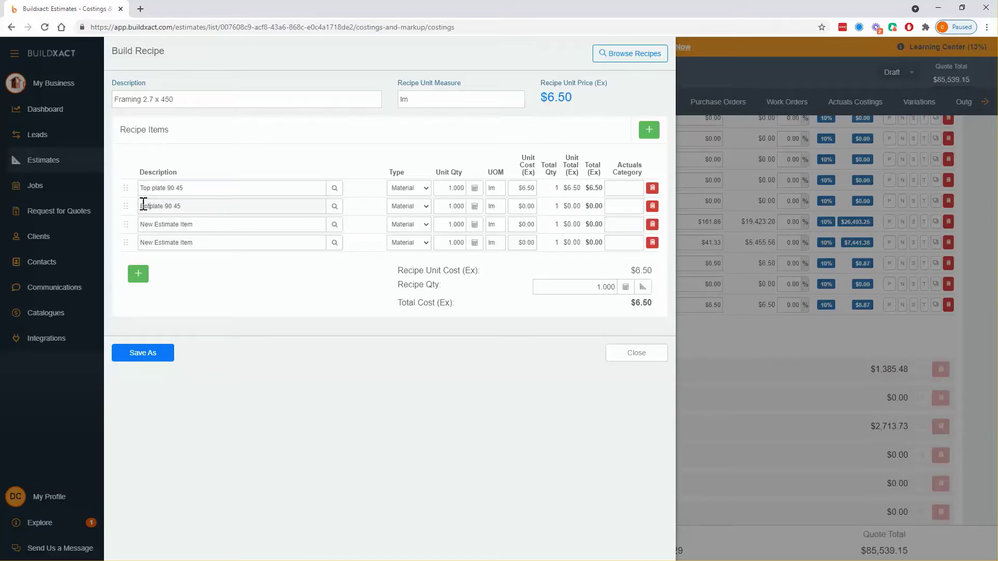
pyautogui.click(518, 210)
pyautogui.write('6.50')
# Step: Add a Nogs component at $6.50 and a 'Studs @ 2.7' component measured in Ea
pyautogui.click(188, 224)
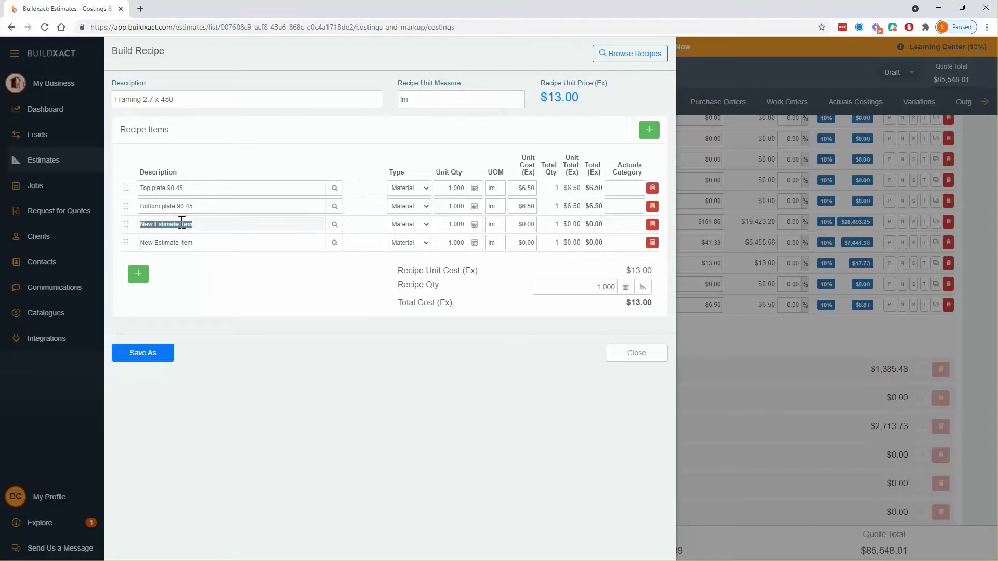
pyautogui.write('Nogs 90 45')
pyautogui.click(522, 227)
pyautogui.click(162, 249)
pyautogui.write('Studs @ 2.7')
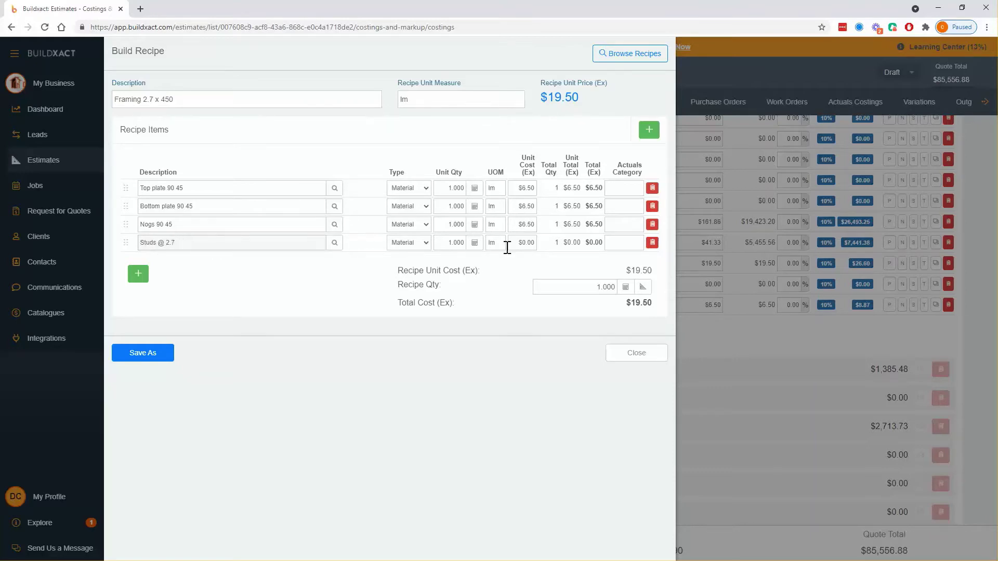
pyautogui.click(512, 245)
pyautogui.click(494, 243)
pyautogui.write('ea')
pyautogui.click(500, 263)
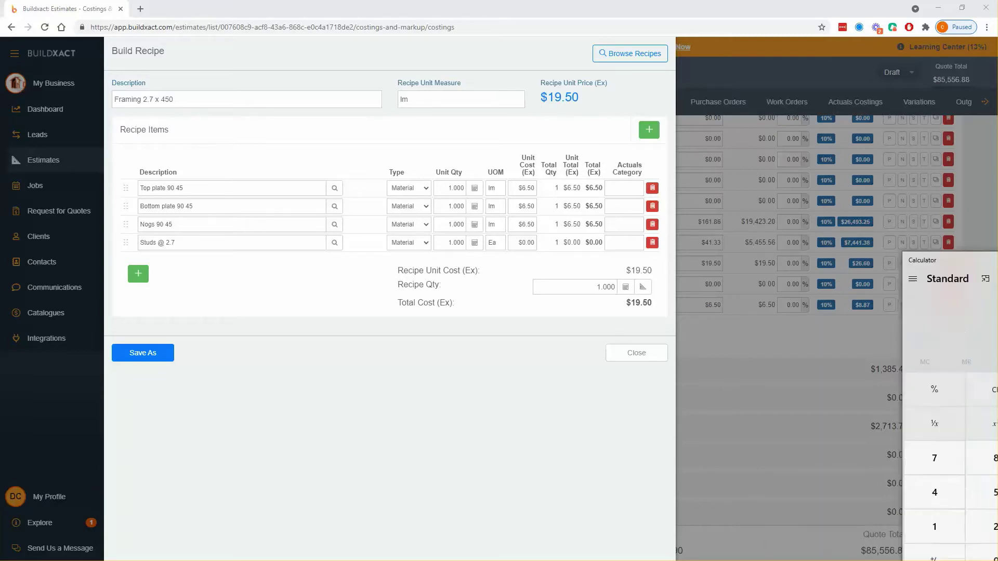
# Step: Calculate 6.50 × 2.7 = 17.55 in Calculator, copy the result, and move the window aside
pyautogui.moveTo(865, 117); pyautogui.dragTo(840, 165)
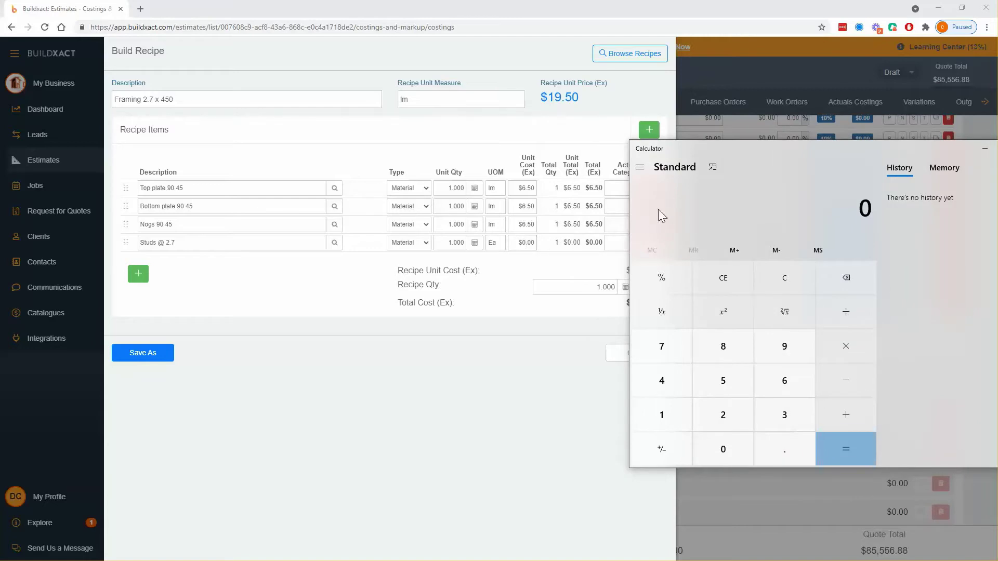
pyautogui.write('6.3')
pyautogui.press('BackSpace')
pyautogui.write('50')
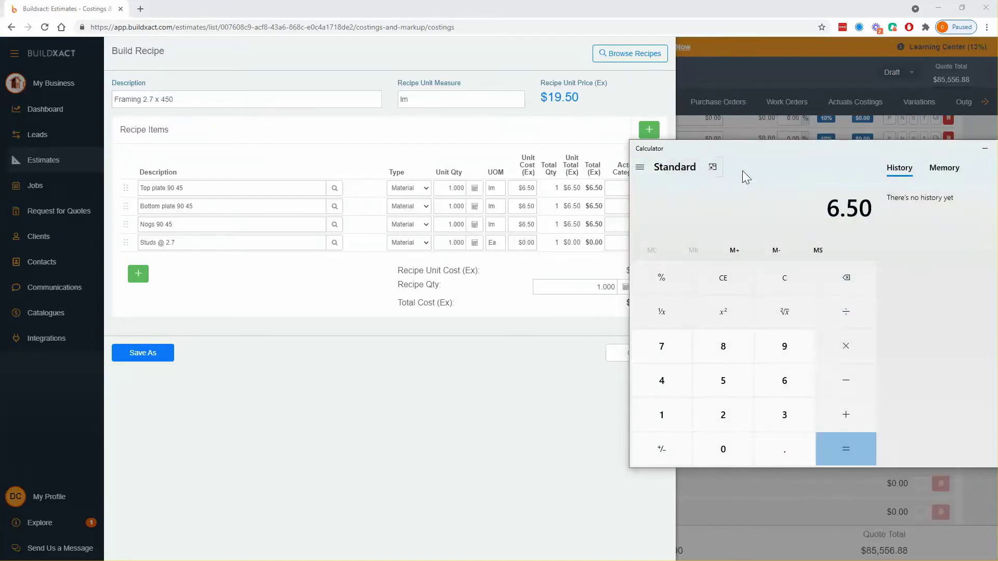
pyautogui.press('BackSpace')
pyautogui.write('*2.7')
pyautogui.press('Return')
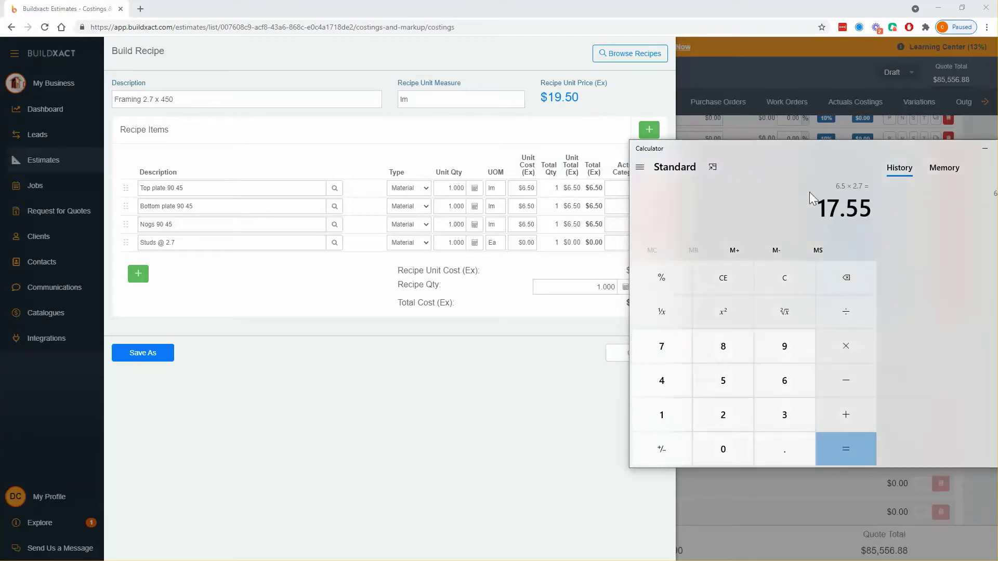
pyautogui.moveTo(818, 208); pyautogui.dragTo(872, 208)
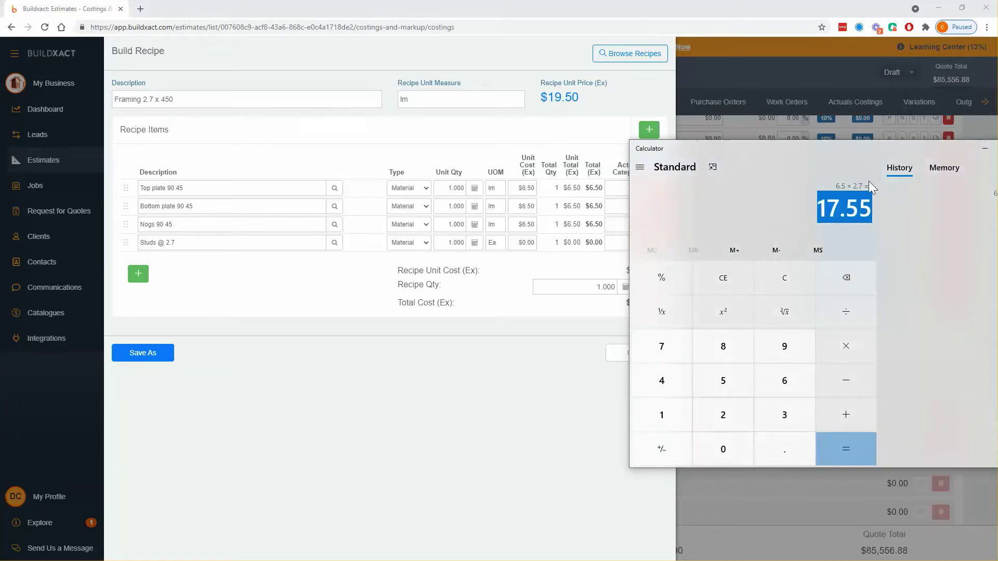
pyautogui.moveTo(856, 150); pyautogui.dragTo(997, 196)
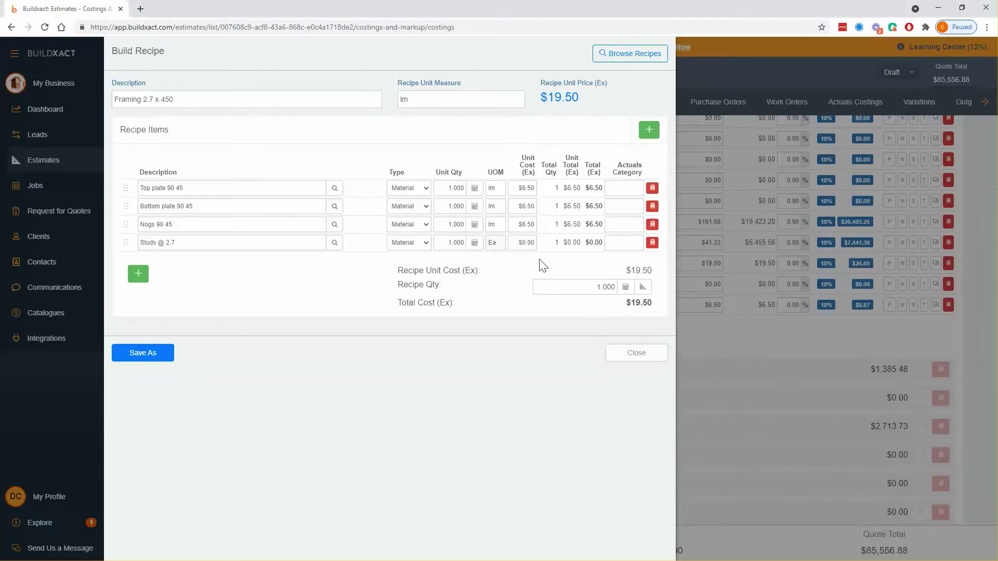
# Step: Paste $17.55 as the Studs @ 2.7 unit cost
pyautogui.click(525, 243)
pyautogui.hotkey('ctrl', 'v')
pyautogui.click(516, 286)
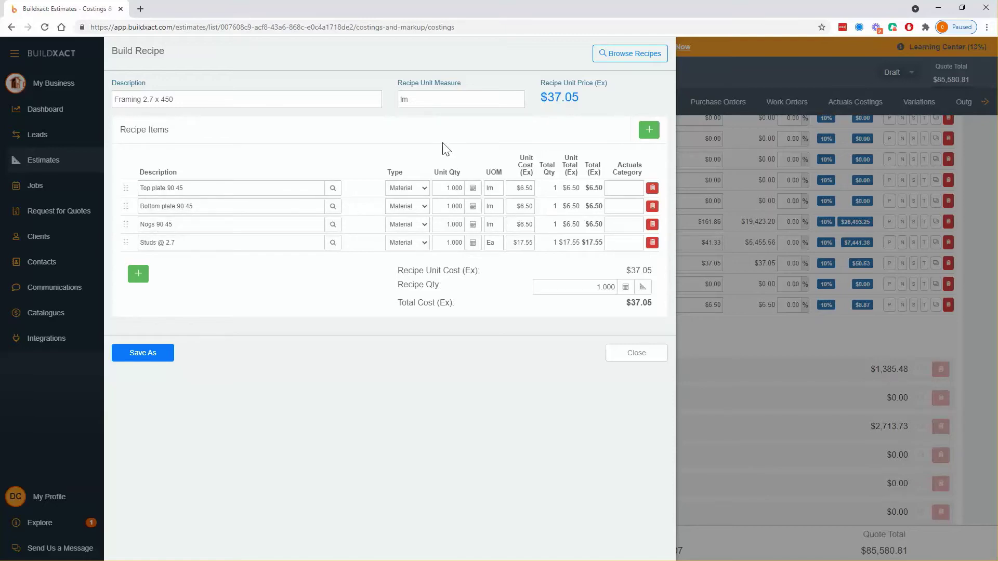
# Step: Review the recipe unit and the Nogs and Studs unit quantities
pyautogui.click(415, 103)
pyautogui.click(455, 223)
pyautogui.click(446, 246)
# Step: Enter 1/.450 in the Studs quantity calculator, giving 2.222 and a $58.50 recipe
pyautogui.click(483, 265)
pyautogui.click(473, 244)
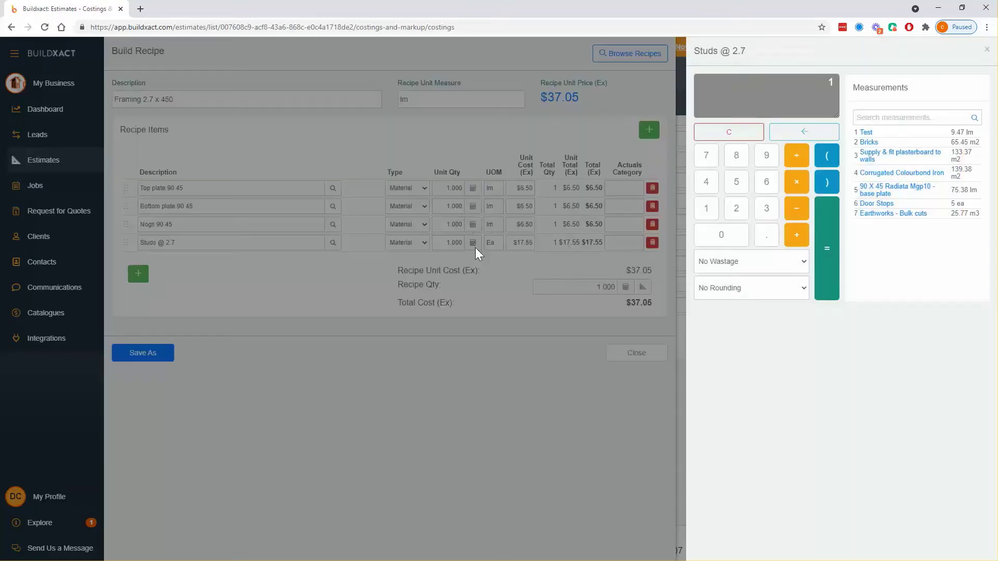
pyautogui.click(796, 156)
pyautogui.click(766, 234)
pyautogui.click(706, 181)
pyautogui.click(736, 182)
pyautogui.click(721, 235)
pyautogui.write('50')
pyautogui.press('BackSpace')
pyautogui.press('BackSpace')
pyautogui.write('80')
pyautogui.click(813, 82)
pyautogui.press('BackSpace')
pyautogui.press('BackSpace')
pyautogui.click(829, 236)
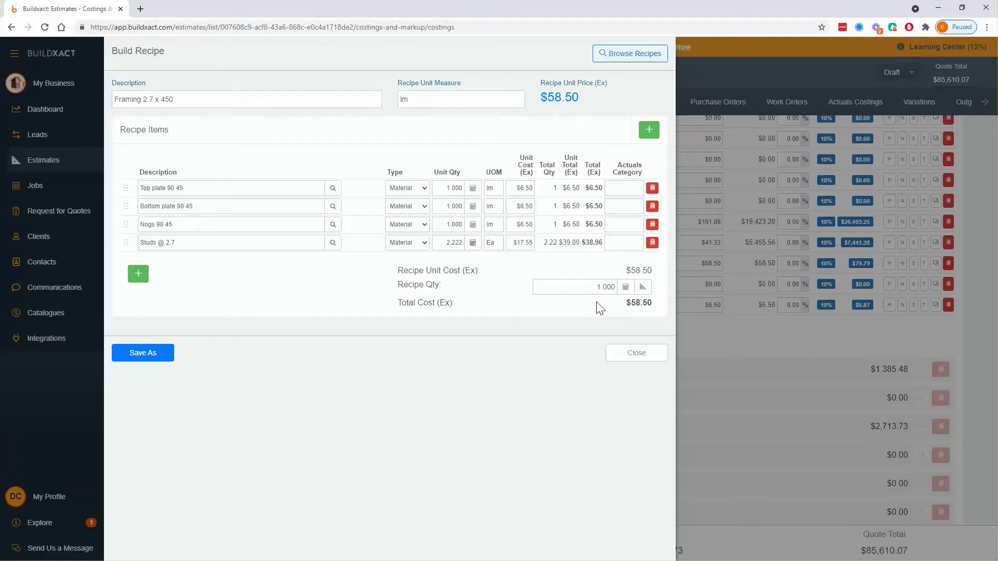
# Step: Open the Recipe Qty floor-plan takeoff, zoomed in, with yellow drawing lines
pyautogui.click(643, 287)
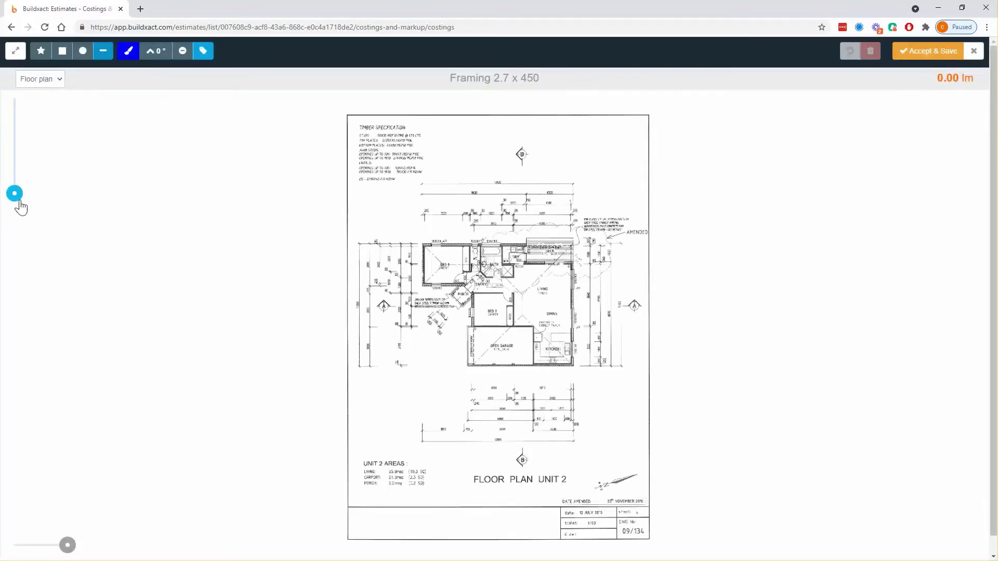
pyautogui.moveTo(15, 194); pyautogui.dragTo(14, 169)
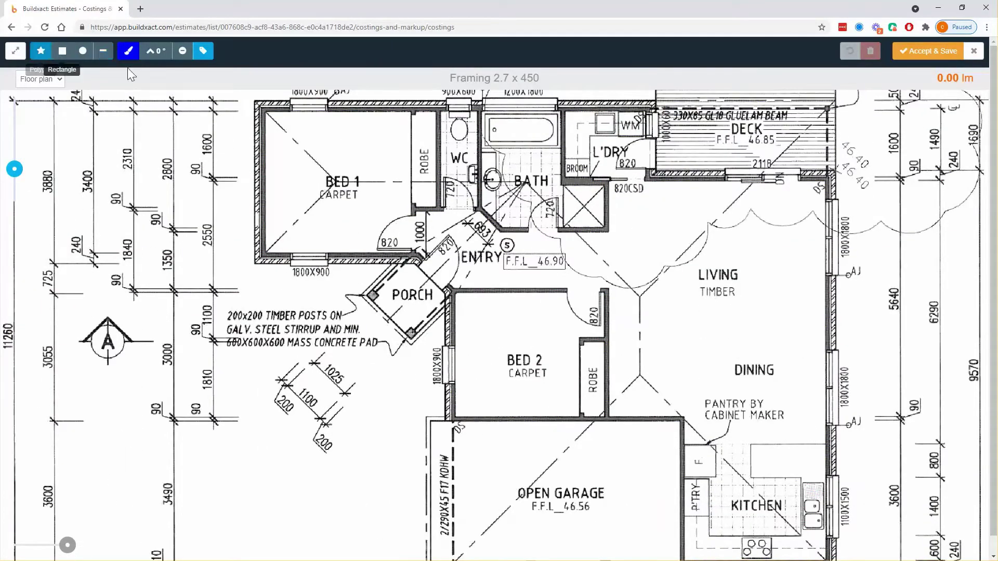
pyautogui.click(127, 51)
pyautogui.click(151, 73)
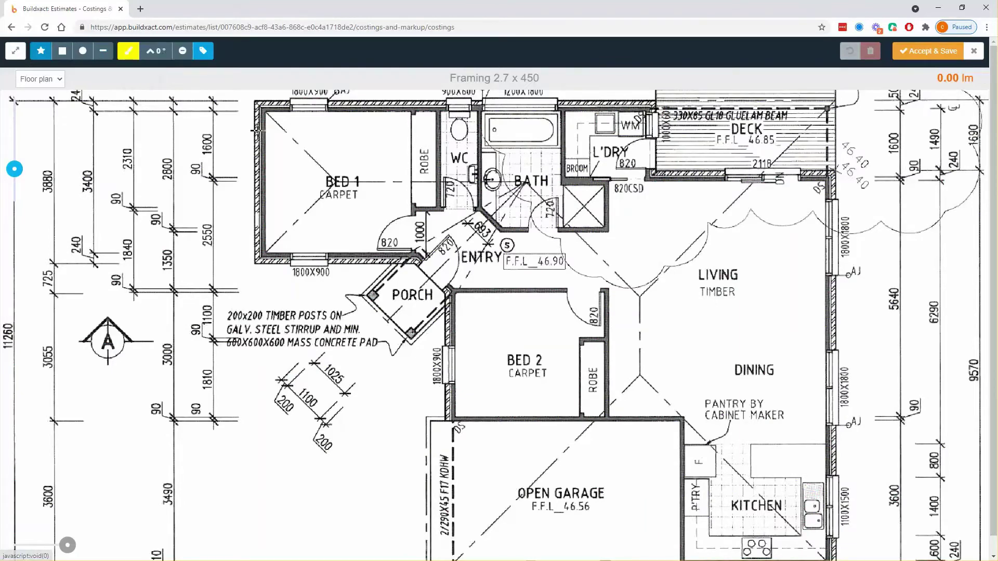
# Step: Trace the outer wall loop past Bed 1, deck, kitchen, garage, Bed 2 and porch
pyautogui.moveTo(258, 133); pyautogui.dragTo(253, 193)
pyautogui.click(253, 166)
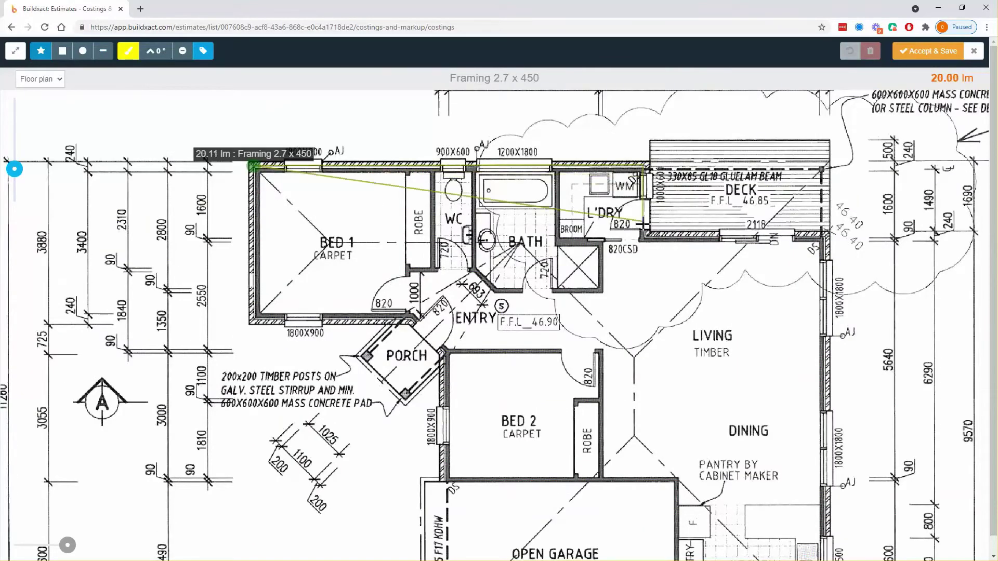
pyautogui.click(827, 234)
pyautogui.moveTo(808, 416); pyautogui.dragTo(744, 237)
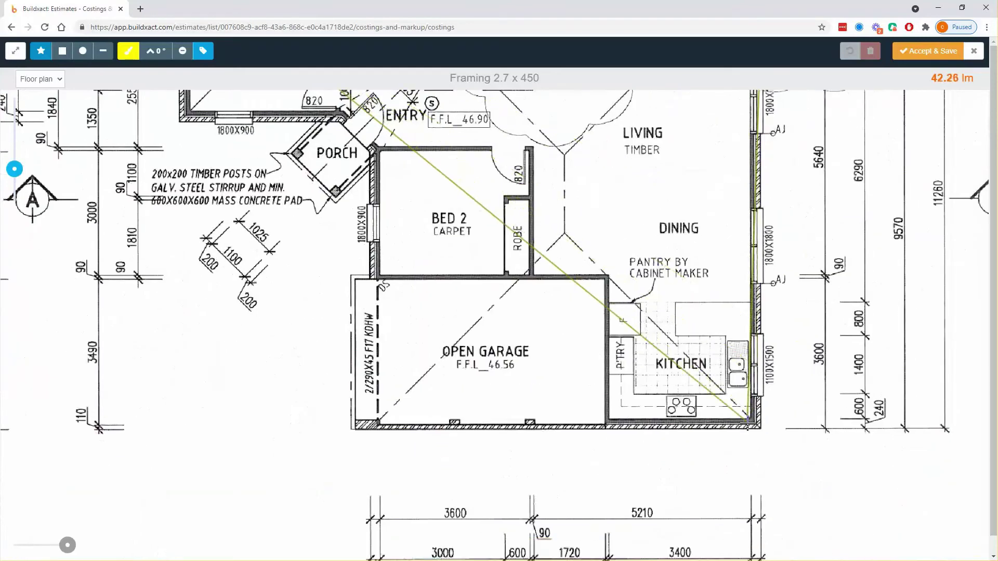
pyautogui.click(761, 449)
pyautogui.click(608, 449)
pyautogui.click(606, 279)
pyautogui.click(378, 279)
pyautogui.moveTo(395, 291); pyautogui.dragTo(406, 401)
pyautogui.click(387, 257)
pyautogui.click(355, 233)
pyautogui.click(200, 226)
pyautogui.moveTo(229, 221); pyautogui.dragTo(255, 385)
pyautogui.click(208, 137)
pyautogui.moveTo(356, 301); pyautogui.dragTo(411, 224)
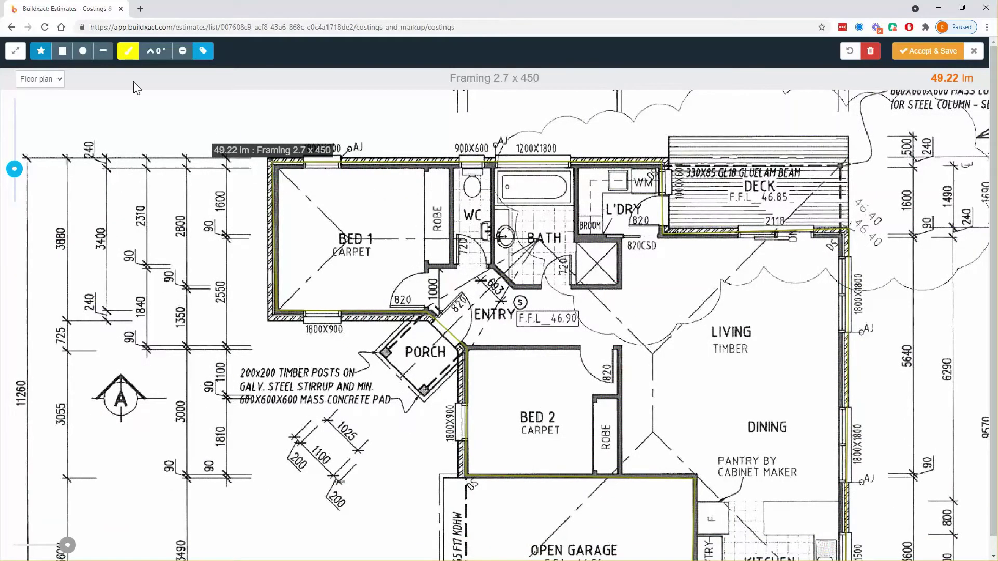
# Step: Trace straight-line runs along the robe, WC, bath and shower internal walls
pyautogui.click(103, 51)
pyautogui.click(425, 166)
pyautogui.click(426, 310)
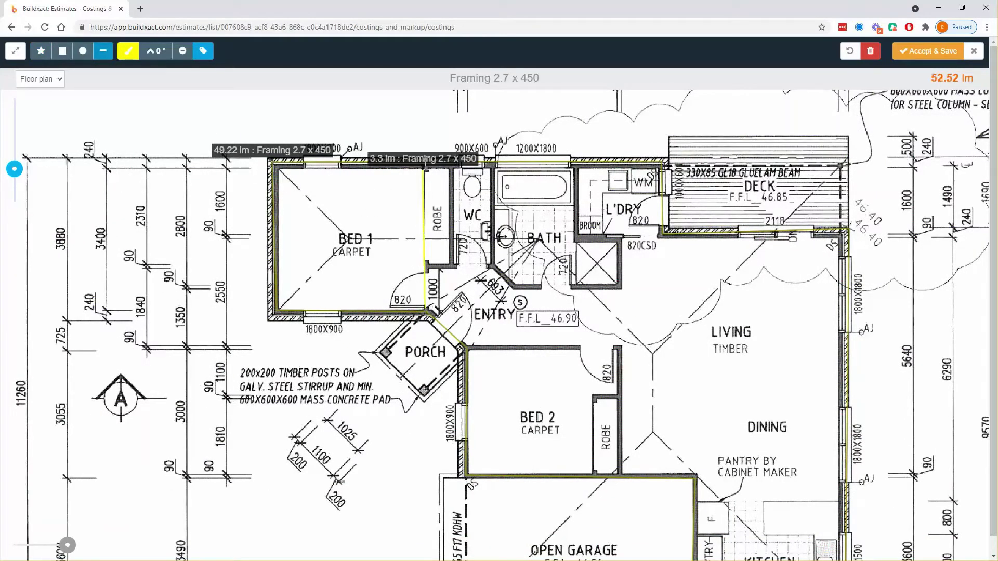
pyautogui.click(425, 267)
pyautogui.click(453, 267)
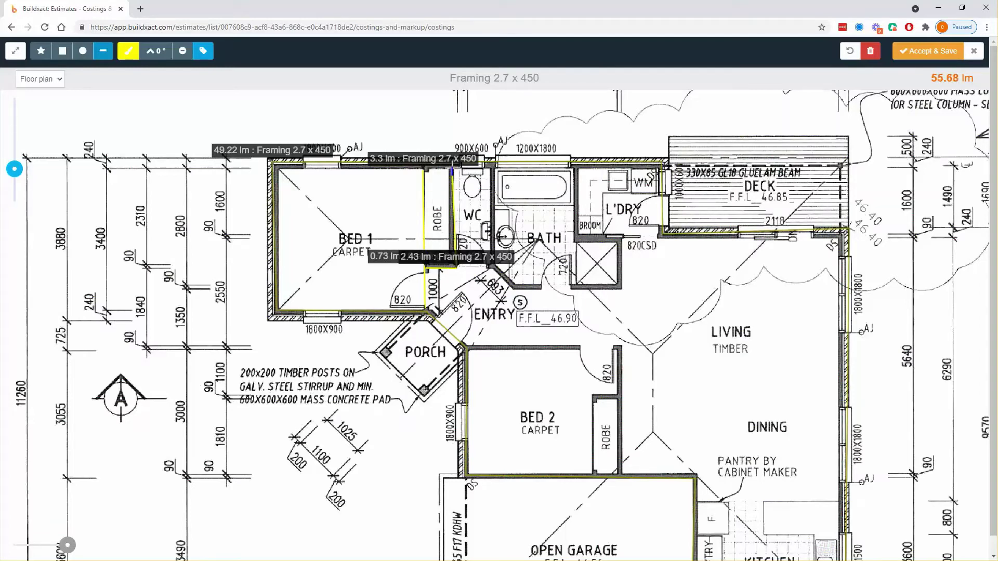
pyautogui.click(204, 50)
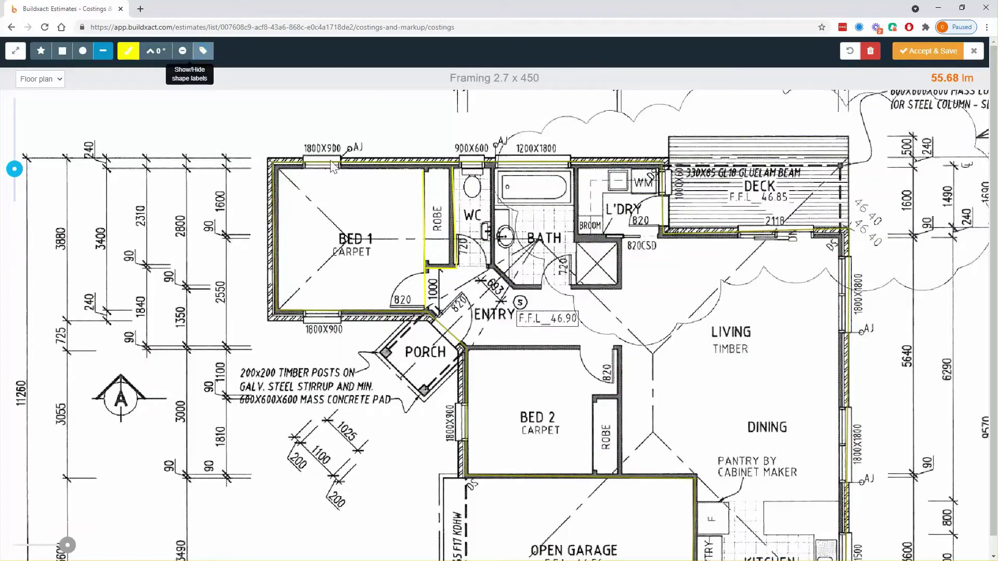
pyautogui.click(492, 267)
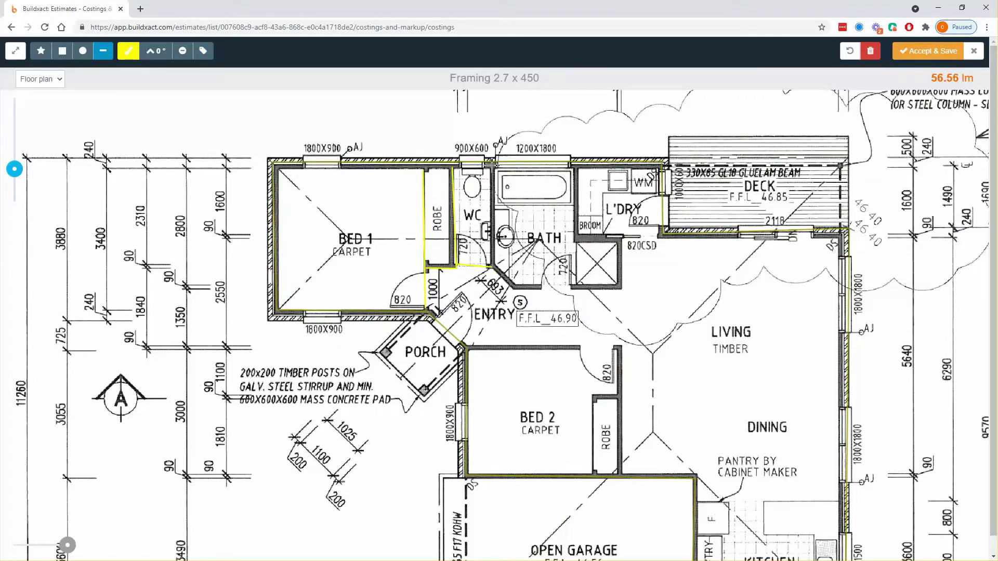
pyautogui.click(492, 167)
pyautogui.click(492, 267)
pyautogui.click(515, 290)
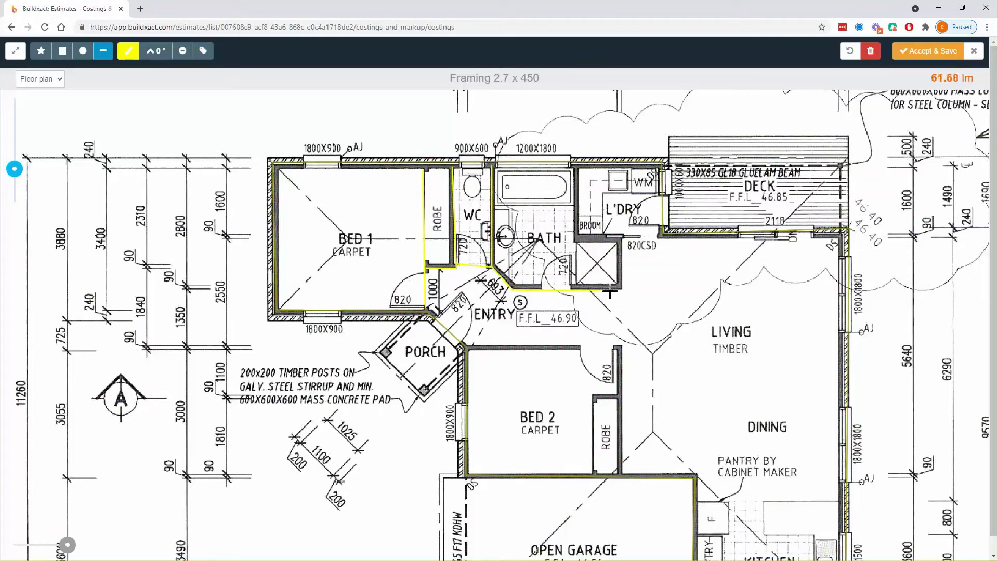
pyautogui.click(614, 290)
pyautogui.click(615, 239)
pyautogui.click(576, 167)
# Step: Trace the Bed 2 and robe walls to the garage, then accept the 76.45 lm takeoff
pyautogui.moveTo(669, 381); pyautogui.dragTo(650, 262)
pyautogui.click(448, 228)
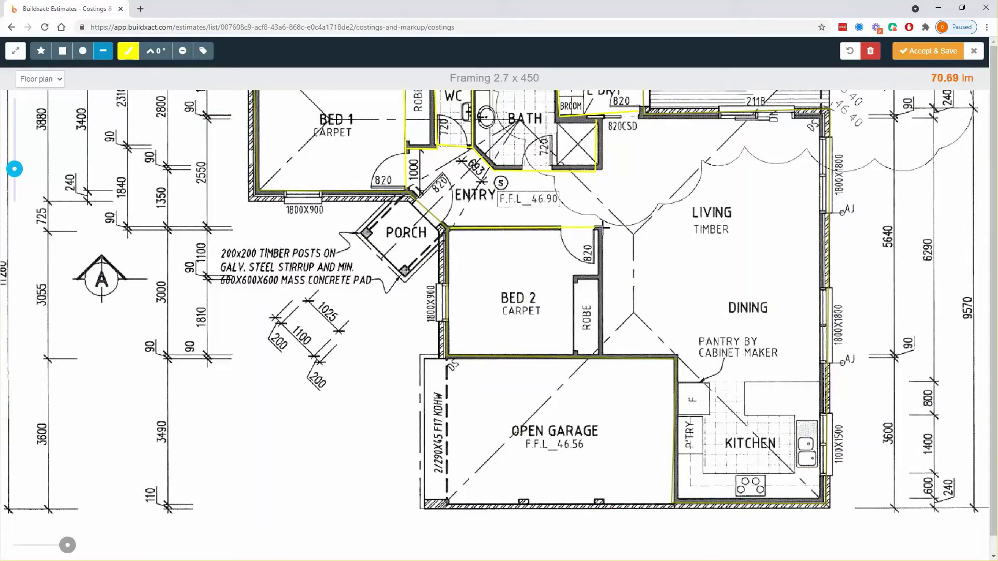
pyautogui.click(602, 228)
pyautogui.click(607, 355)
pyautogui.click(597, 279)
pyautogui.click(574, 275)
pyautogui.click(574, 358)
pyautogui.scroll(2, 676, 330)
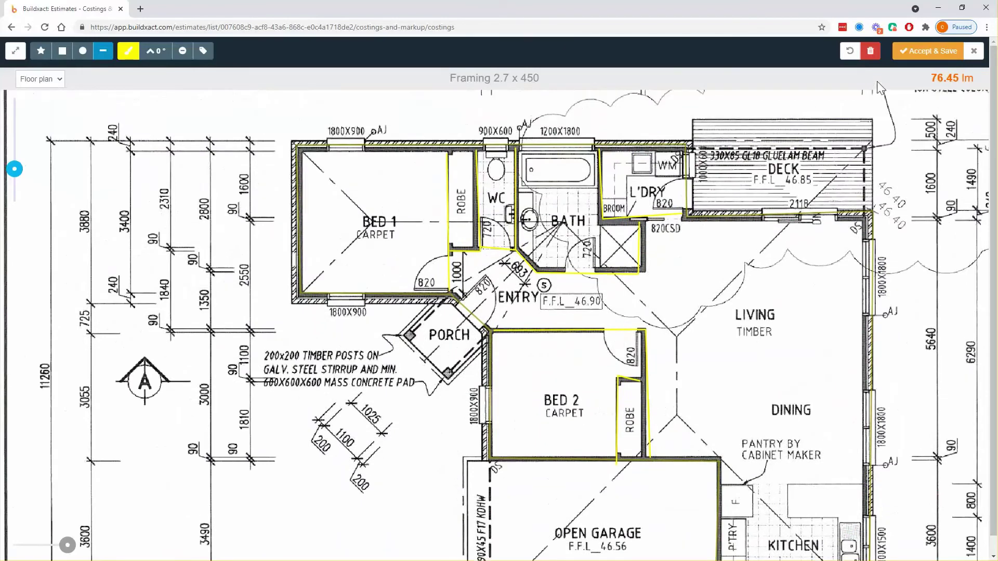
pyautogui.click(910, 57)
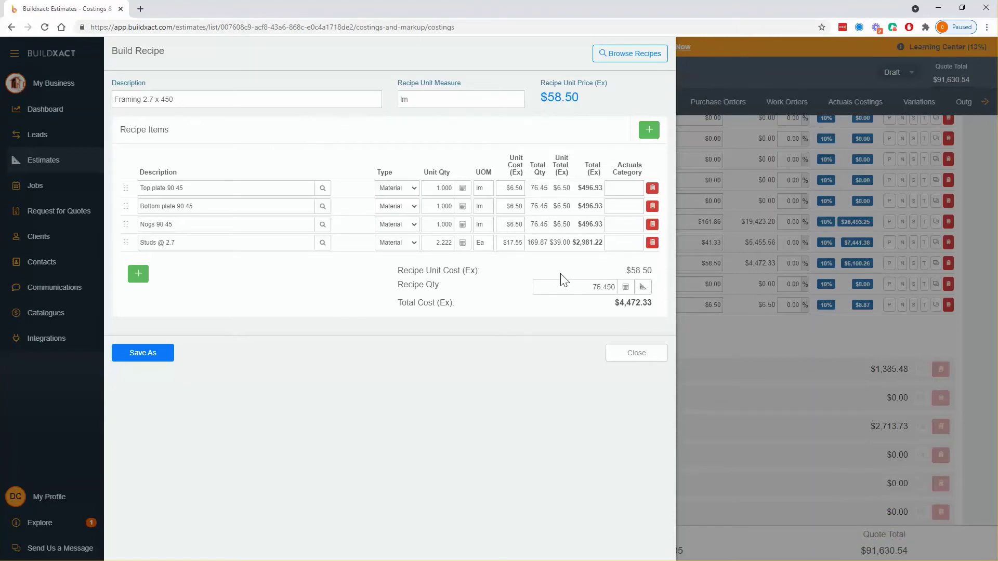
# Step: Note the $58.50 recipe unit price and close the Build Recipe dialog
pyautogui.moveTo(541, 97); pyautogui.dragTo(585, 104)
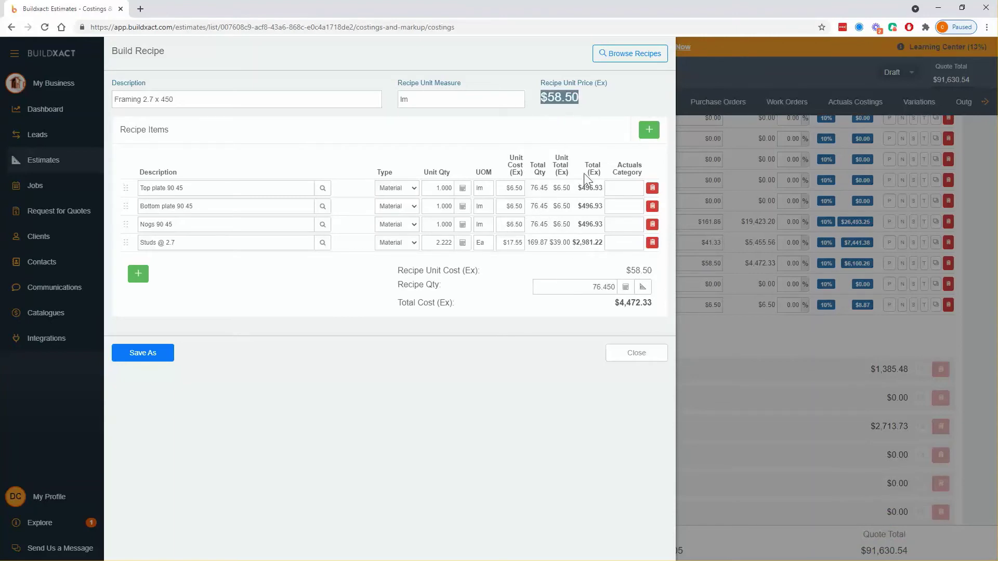
pyautogui.click(628, 357)
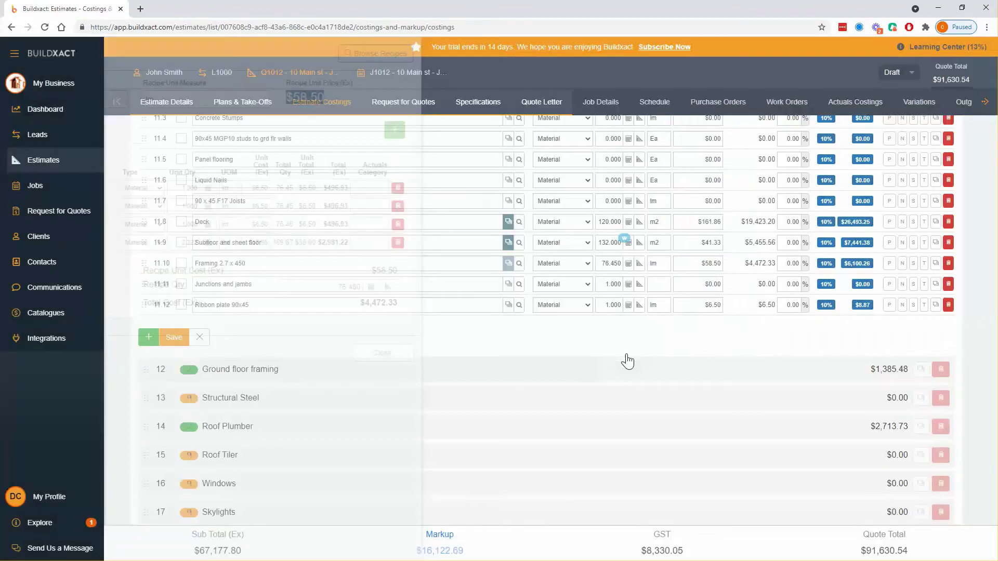
pyautogui.click(509, 285)
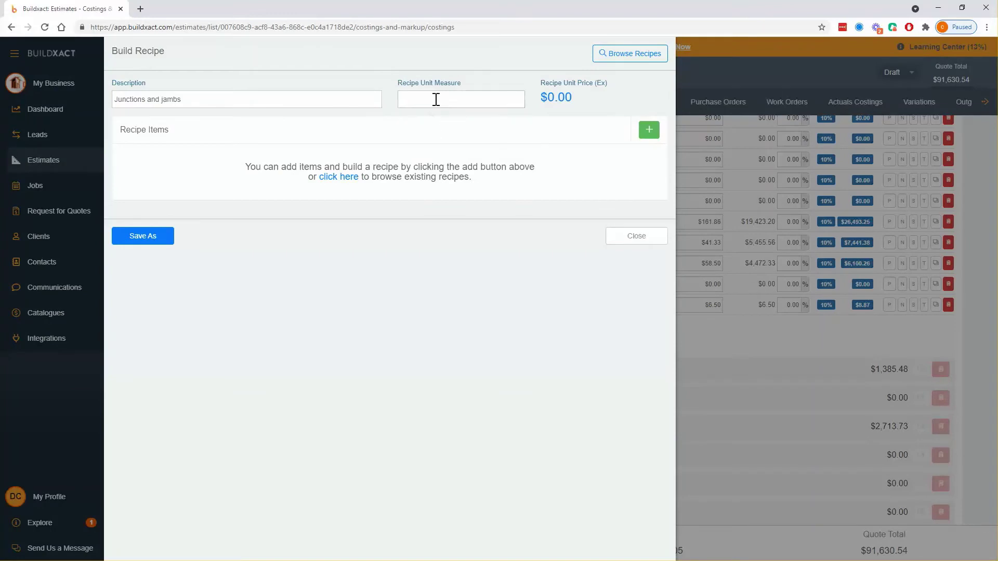
pyautogui.click(618, 239)
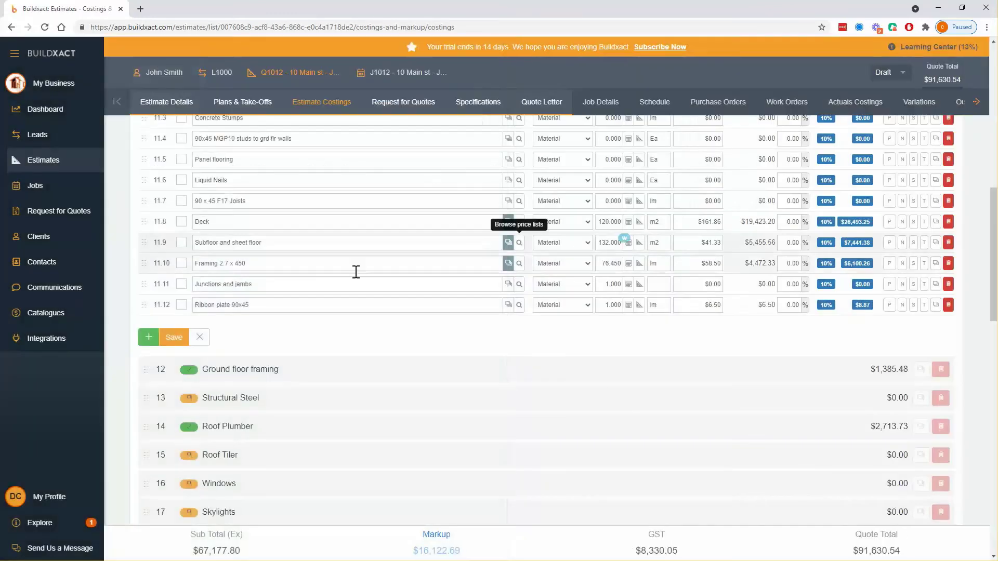
pyautogui.moveTo(275, 263); pyautogui.dragTo(196, 267)
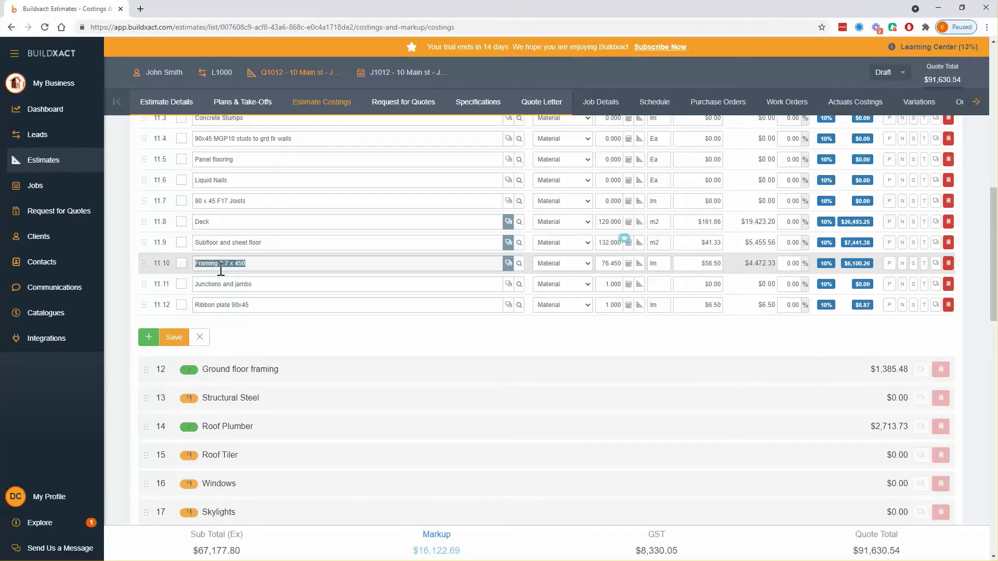
pyautogui.click(258, 286)
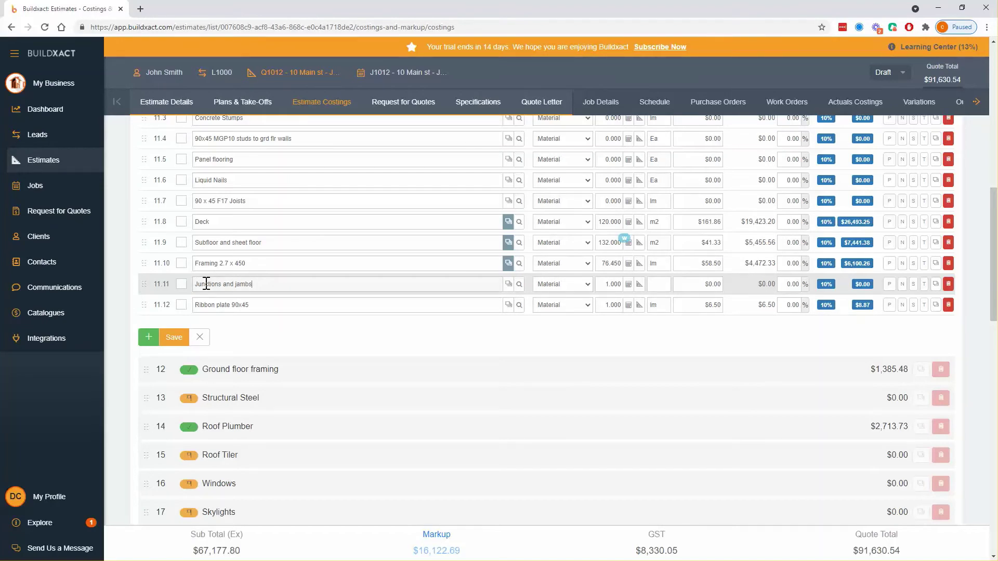
# Step: Open the Junctions and jambs recipe and set its unit to Ea
pyautogui.click(509, 286)
pyautogui.click(452, 99)
pyautogui.write('ea')
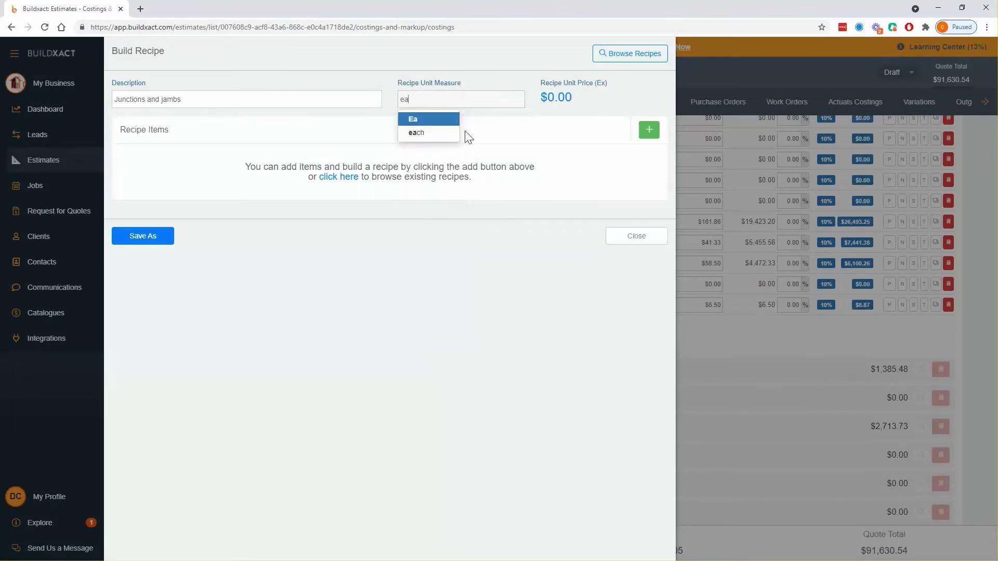
pyautogui.click(448, 120)
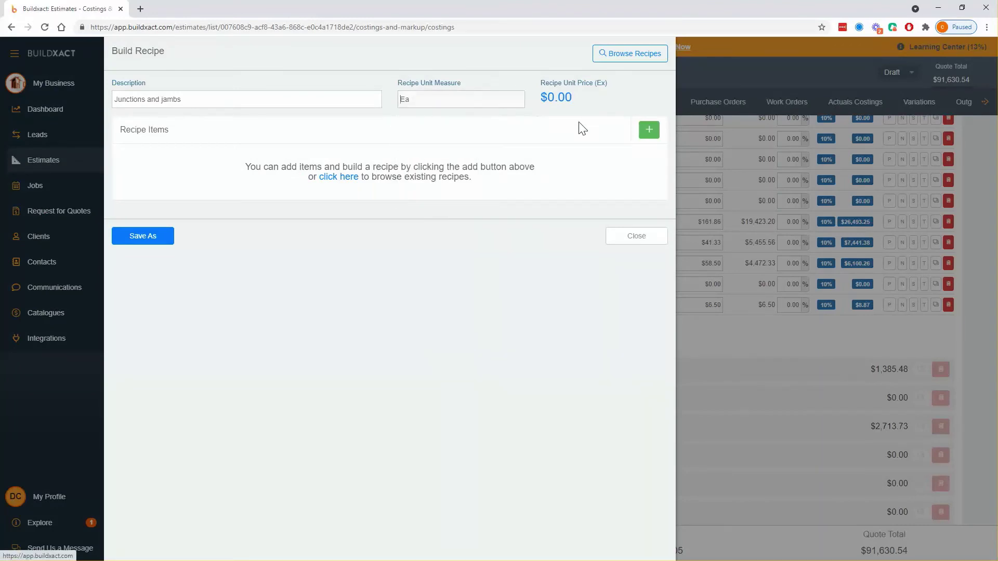
# Step: Add 2 'Studs @ 2.7' at $17.50 each, pricing the recipe at $35.00
pyautogui.click(648, 129)
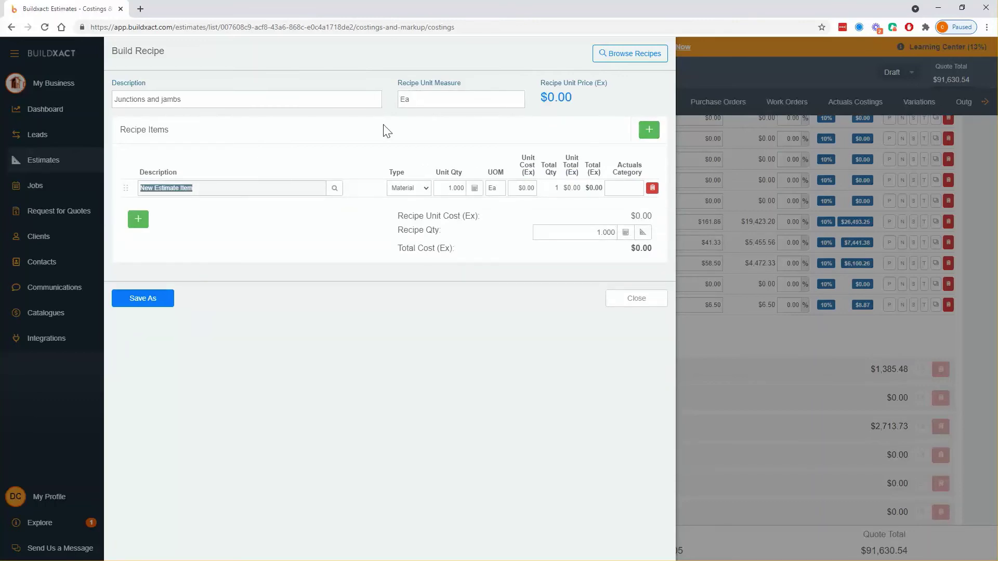
pyautogui.write('Studs @ 2.7')
pyautogui.click(454, 188)
pyautogui.write('2')
pyautogui.click(514, 189)
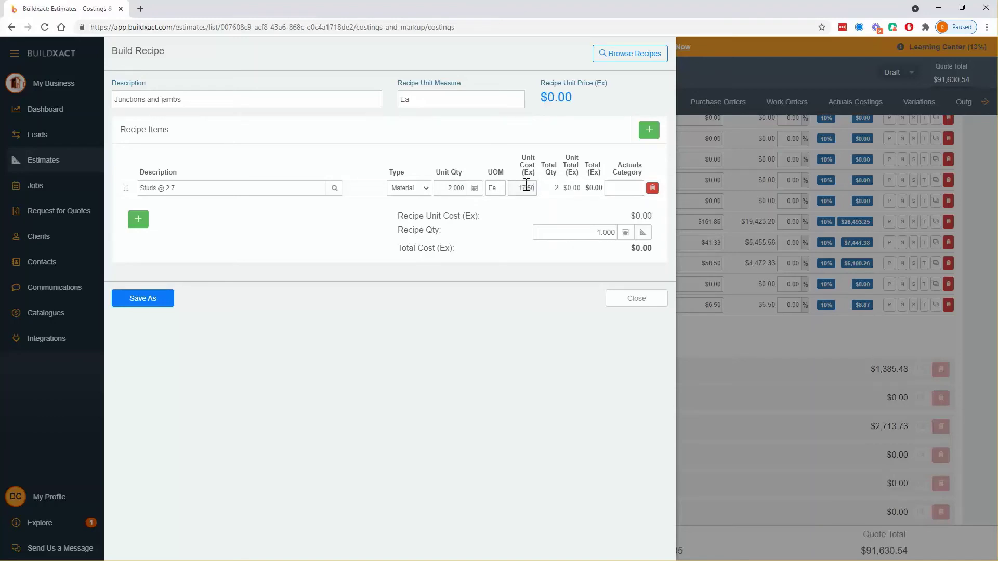
pyautogui.click(597, 409)
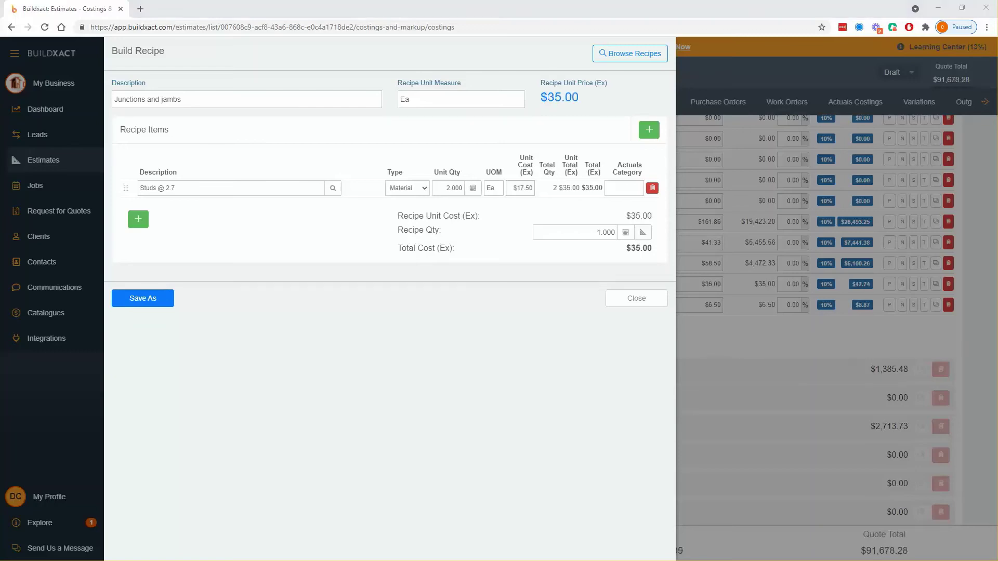
pyautogui.click(525, 188)
pyautogui.doubleClick(523, 189)
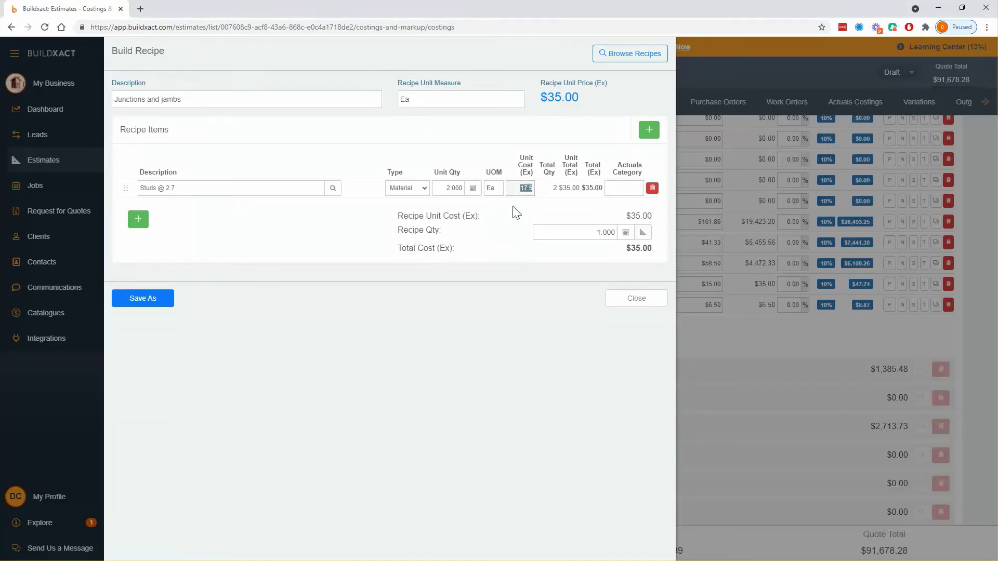
pyautogui.click(517, 212)
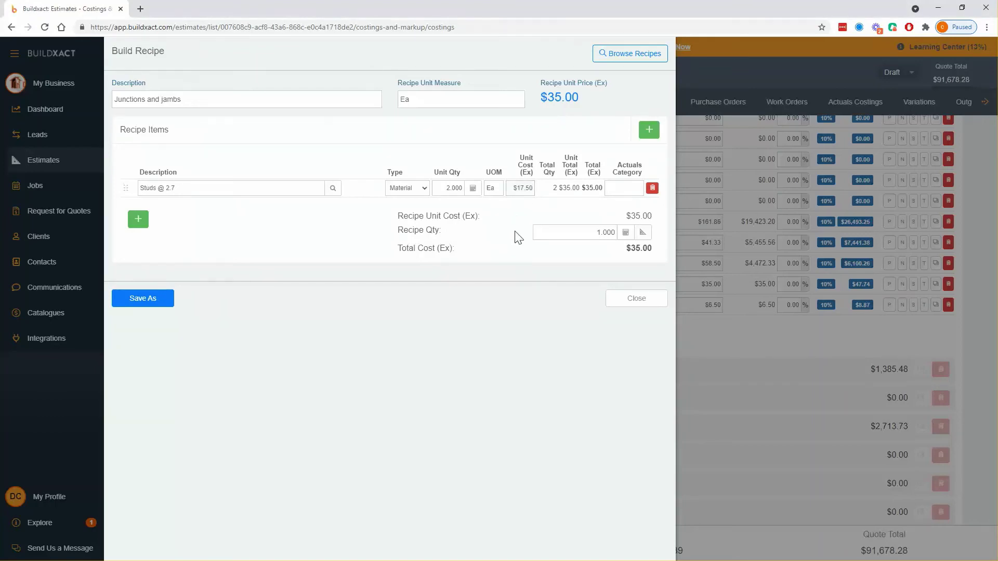
# Step: Reopen the floor plan takeoff for Junctions and jambs and zoom in on the plan
pyautogui.click(643, 233)
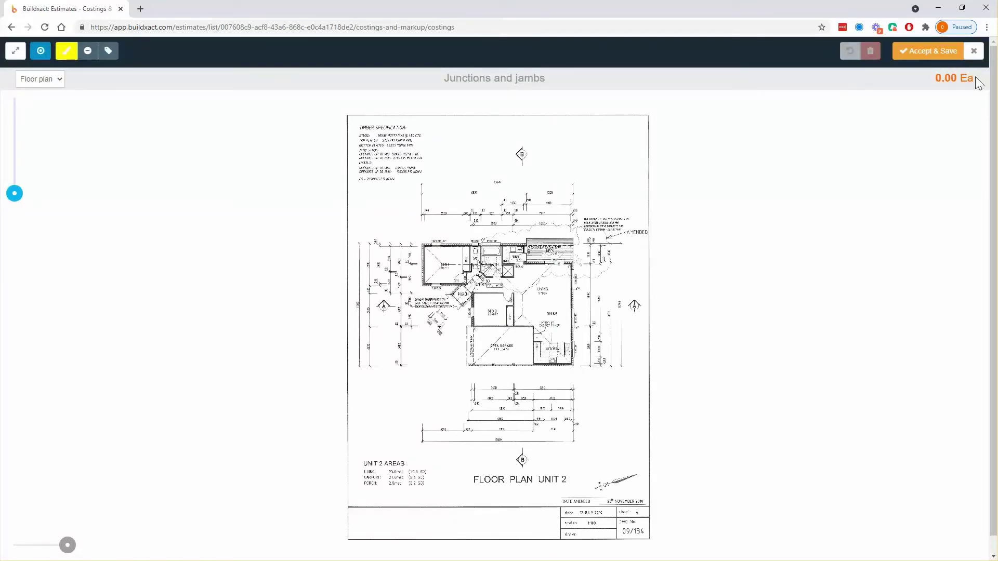
pyautogui.moveTo(979, 82); pyautogui.dragTo(926, 84)
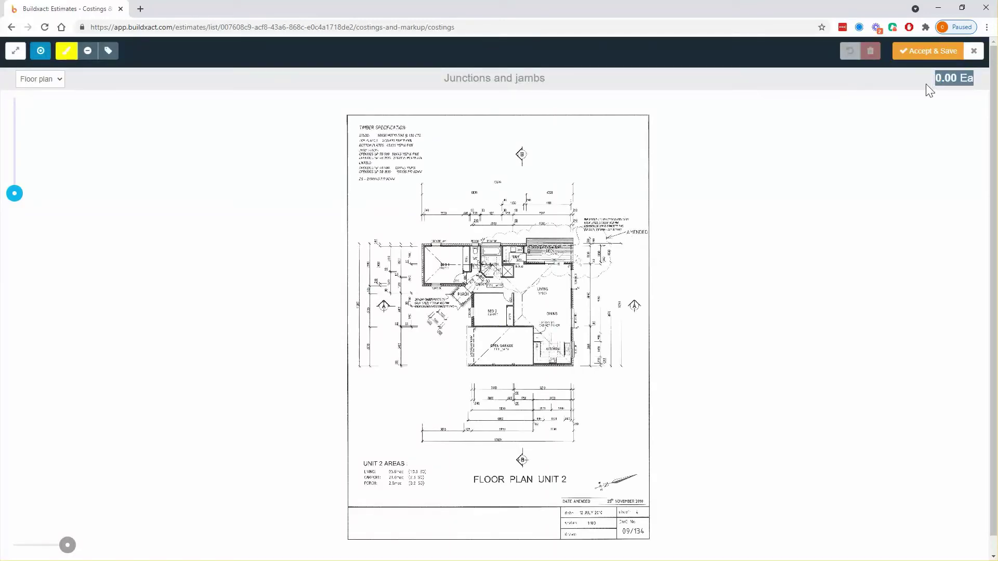
pyautogui.click(974, 51)
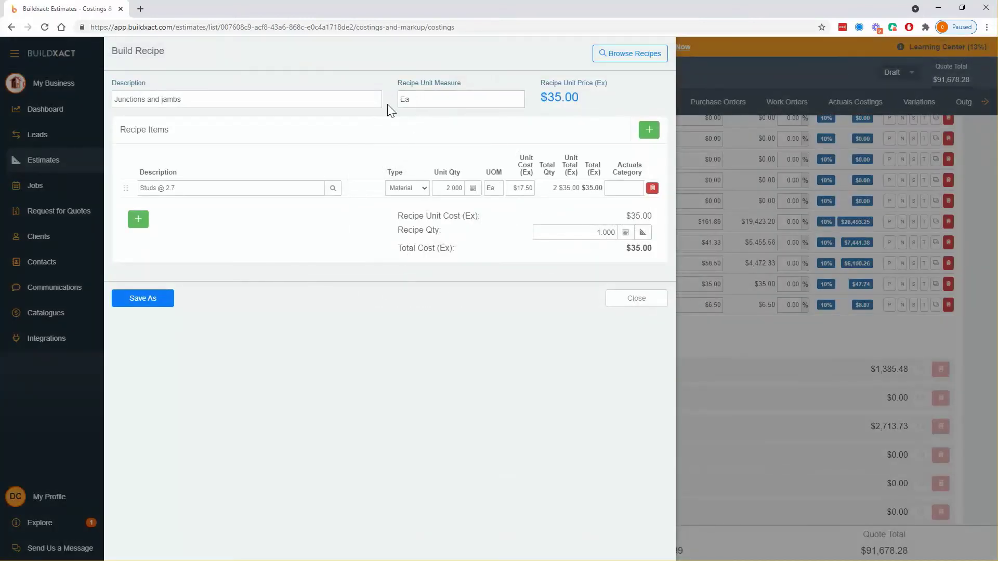
pyautogui.click(643, 233)
pyautogui.moveTo(14, 194); pyautogui.dragTo(14, 168)
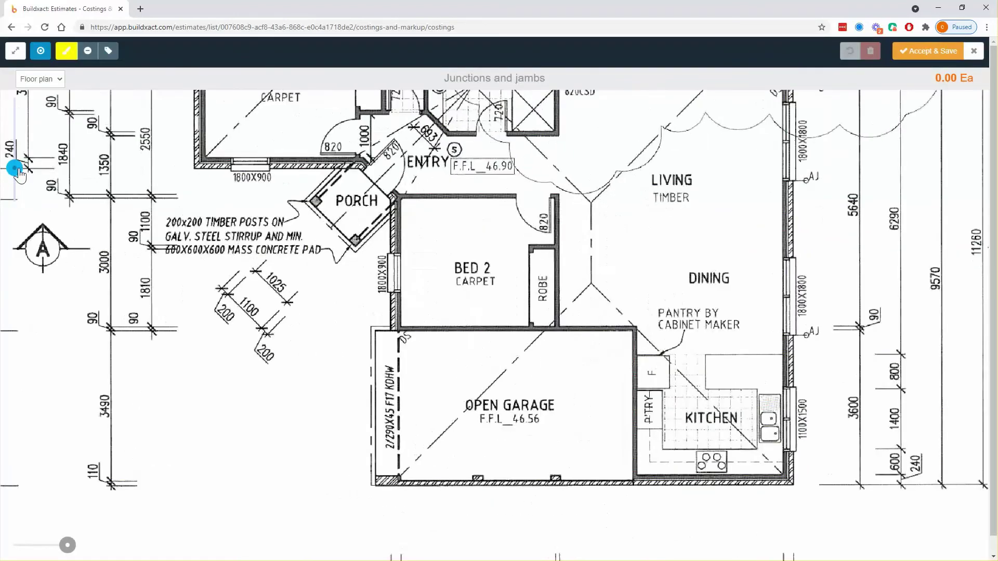
# Step: Mark the Bed 1, porch jamb and robe wall junctions, undoing two misplaced markers
pyautogui.click(337, 191)
pyautogui.click(344, 338)
pyautogui.click(498, 341)
pyautogui.click(495, 295)
pyautogui.click(525, 293)
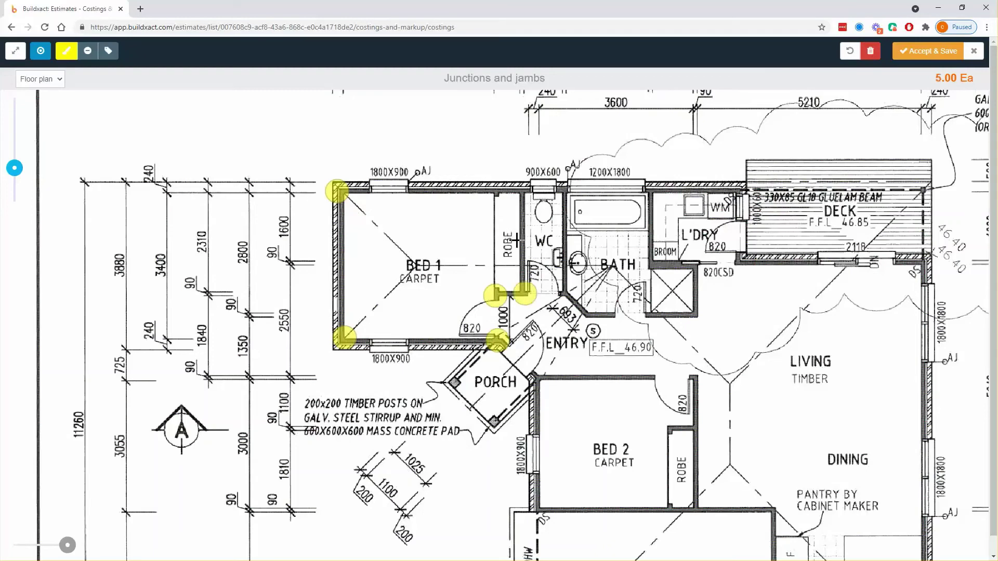
pyautogui.click(491, 193)
pyautogui.click(504, 192)
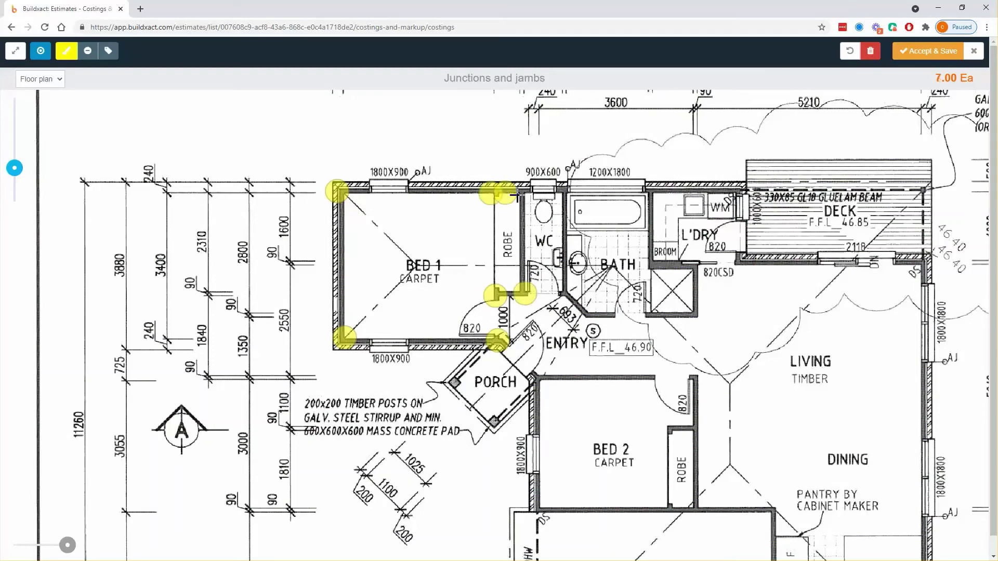
pyautogui.click(849, 51)
pyautogui.click(850, 50)
pyautogui.click(495, 191)
# Step: Mark the junctions around the WC, bath, diagonal wall, shower, laundry and deck
pyautogui.click(530, 189)
pyautogui.click(560, 189)
pyautogui.click(663, 187)
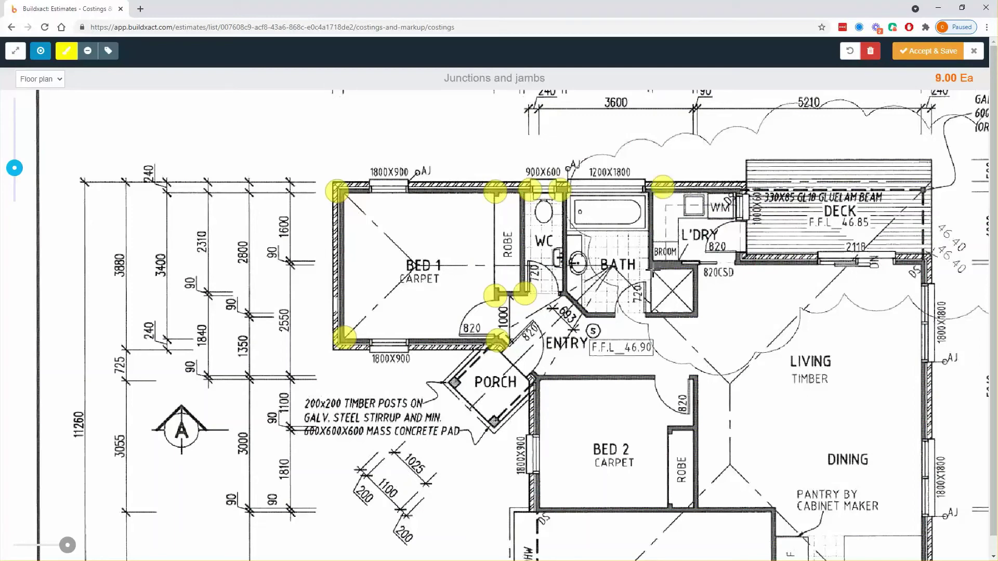
pyautogui.click(652, 269)
pyautogui.click(562, 294)
pyautogui.click(588, 319)
pyautogui.click(697, 319)
pyautogui.click(696, 266)
pyautogui.click(736, 190)
pyautogui.click(741, 260)
pyautogui.click(932, 264)
# Step: Mark the Bed 2, entry, pantry and kitchen junctions, bringing the count to 27 Ea
pyautogui.click(534, 382)
pyautogui.click(692, 380)
pyautogui.click(696, 428)
pyautogui.click(667, 426)
pyautogui.click(700, 507)
pyautogui.click(665, 506)
pyautogui.click(538, 509)
pyautogui.moveTo(678, 467); pyautogui.dragTo(458, 328)
pyautogui.click(545, 367)
pyautogui.click(555, 515)
pyautogui.click(708, 520)
pyautogui.moveTo(662, 262); pyautogui.dragTo(855, 348)
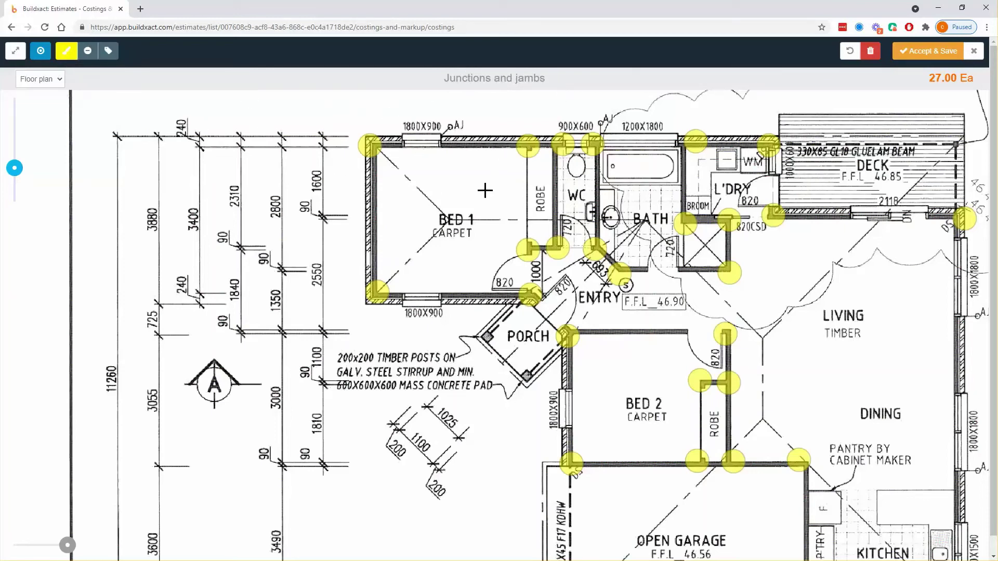
# Step: Switch markers to orange and mark jambs of Bed 1's windows and the 1200X1800 and 900X600 windows
pyautogui.click(75, 60)
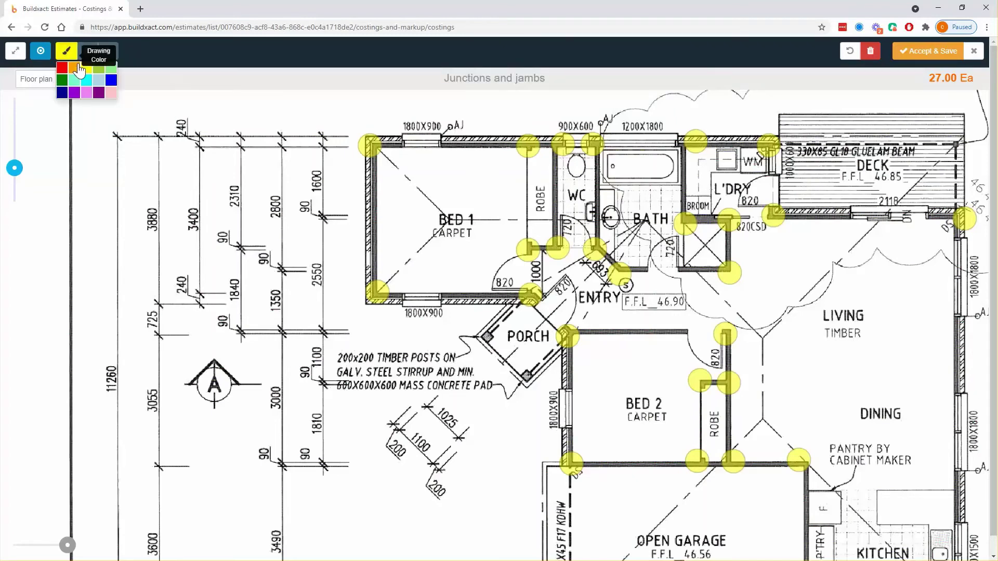
pyautogui.click(78, 79)
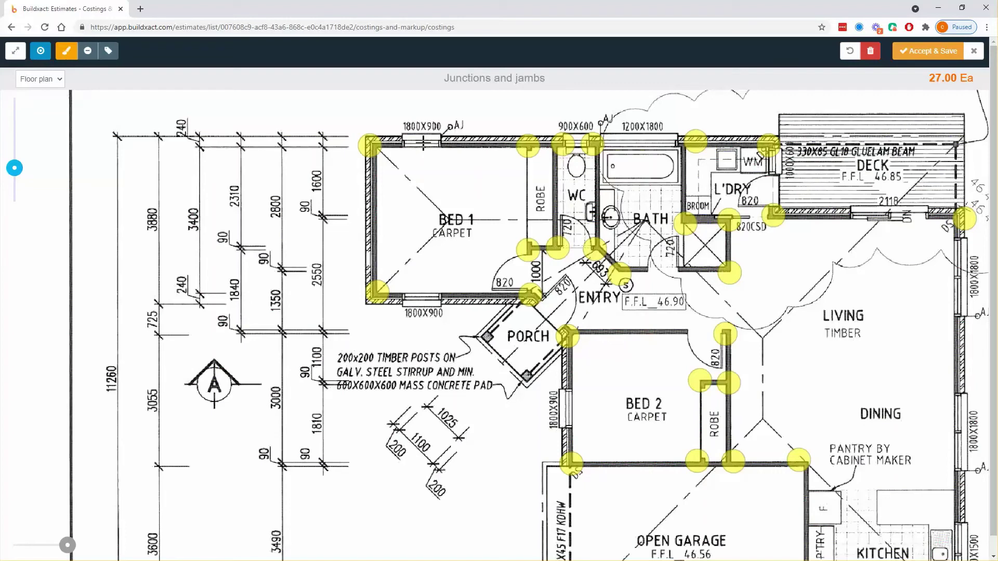
pyautogui.click(423, 142)
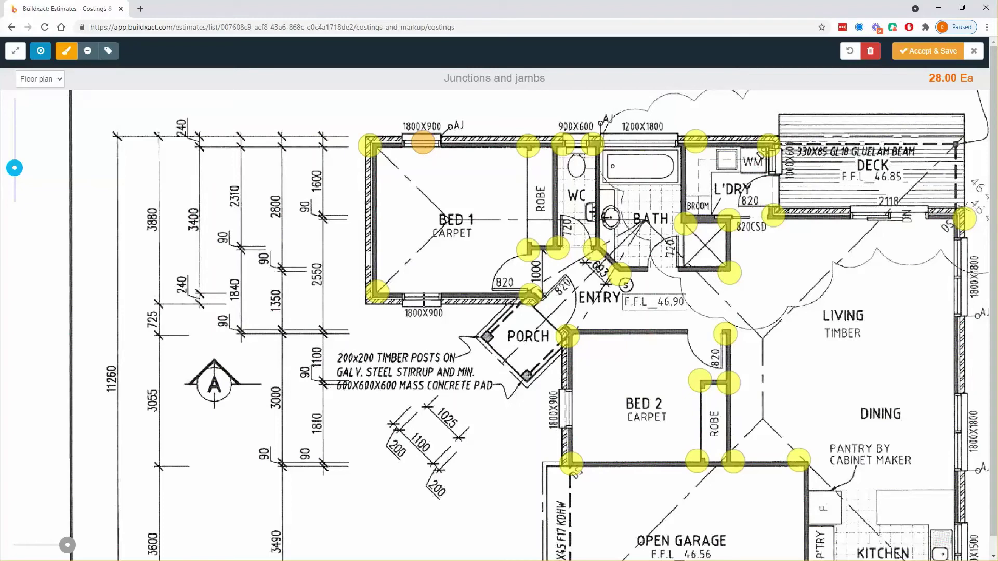
pyautogui.click(423, 299)
pyautogui.click(633, 141)
pyautogui.click(574, 140)
# Step: Mark the right-wall window jambs, undoing the two misplaced markers
pyautogui.moveTo(902, 284); pyautogui.dragTo(668, 305)
pyautogui.scroll(-2, 668, 305)
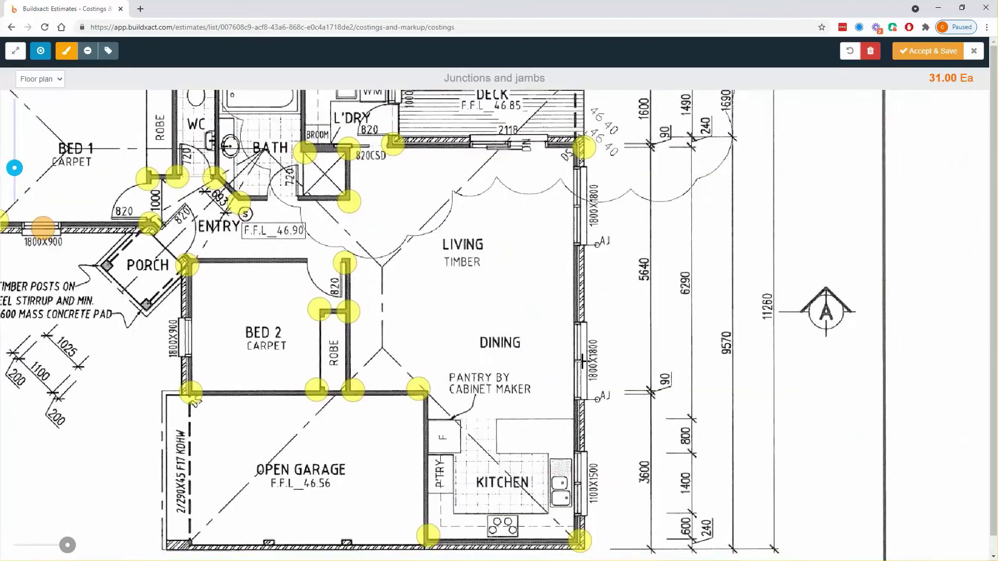
pyautogui.scroll(2, 438, 393)
pyautogui.moveTo(438, 393); pyautogui.dragTo(376, 321)
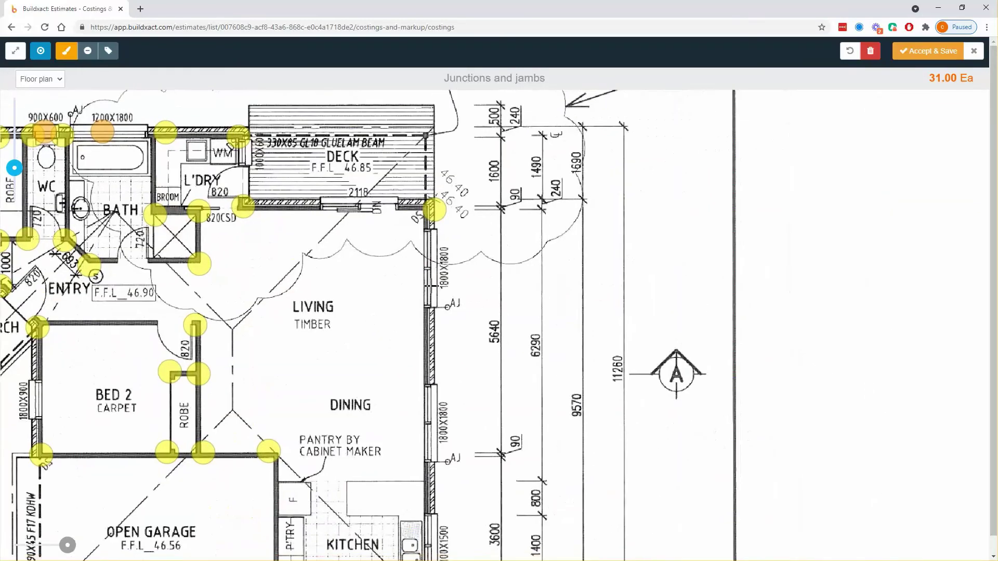
pyautogui.moveTo(424, 282); pyautogui.dragTo(482, 207)
pyautogui.scroll(-2, 482, 207)
pyautogui.scroll(2, 499, 245)
pyautogui.moveTo(504, 248); pyautogui.dragTo(542, 301)
pyautogui.click(564, 247)
pyautogui.click(563, 318)
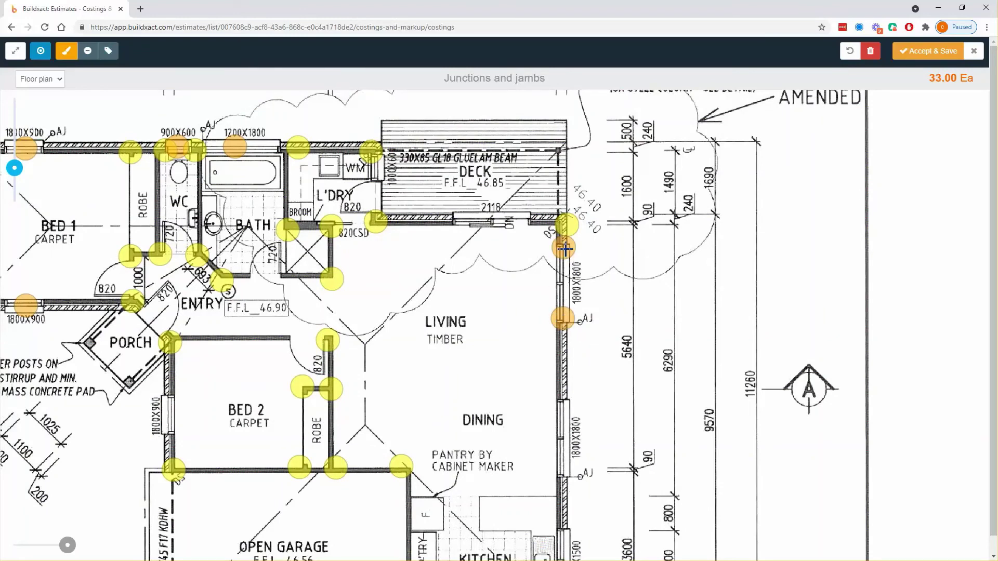
pyautogui.click(850, 50)
pyautogui.click(850, 50)
pyautogui.click(564, 284)
# Step: Mark the remaining right-wall, kitchen and WM/deck window jambs and save the takeoff at 35 Ea
pyautogui.scroll(-1, 570, 368)
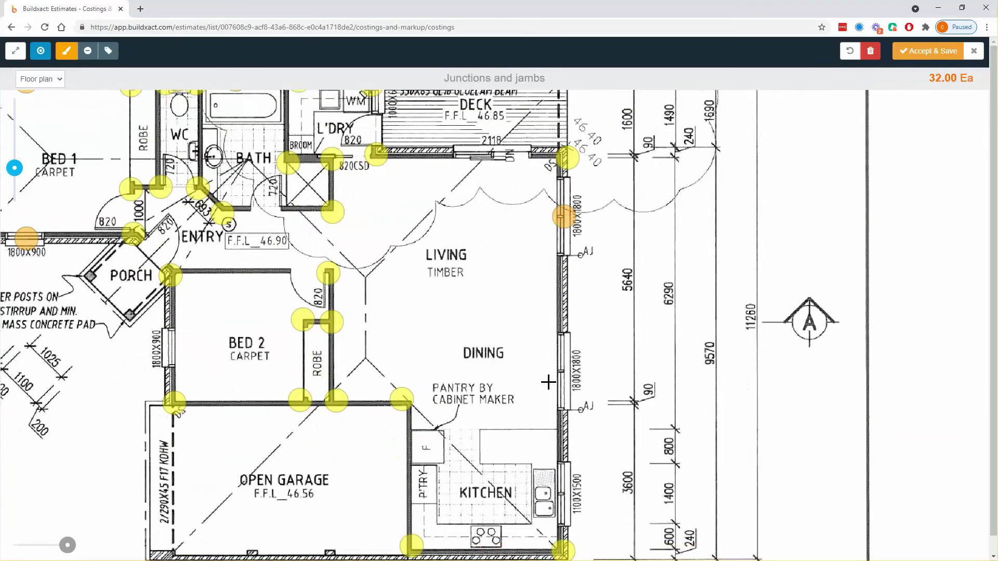
pyautogui.click(561, 376)
pyautogui.scroll(-1, 569, 442)
pyautogui.click(563, 435)
pyautogui.moveTo(479, 245); pyautogui.dragTo(567, 394)
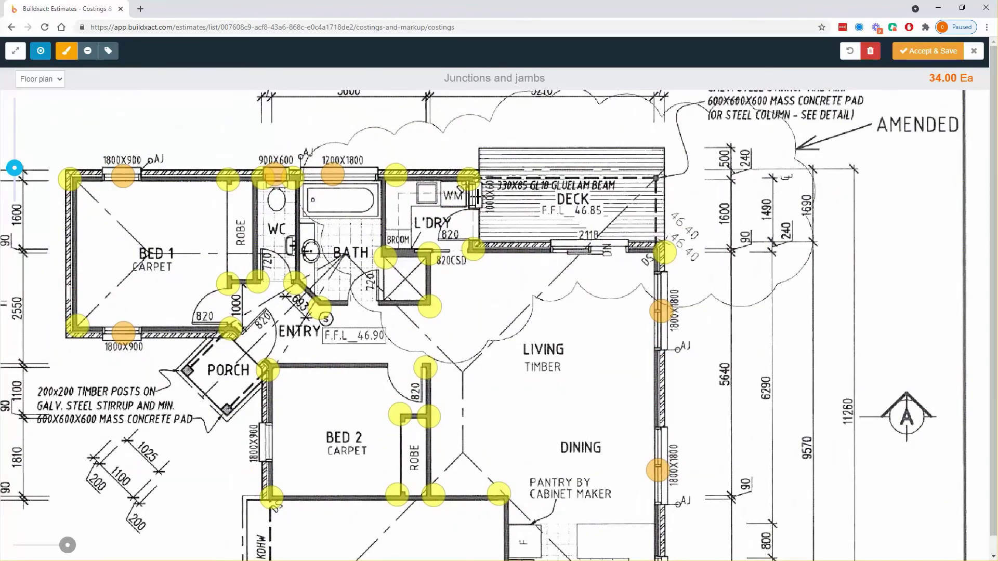
pyautogui.click(477, 196)
pyautogui.moveTo(514, 326); pyautogui.dragTo(671, 292)
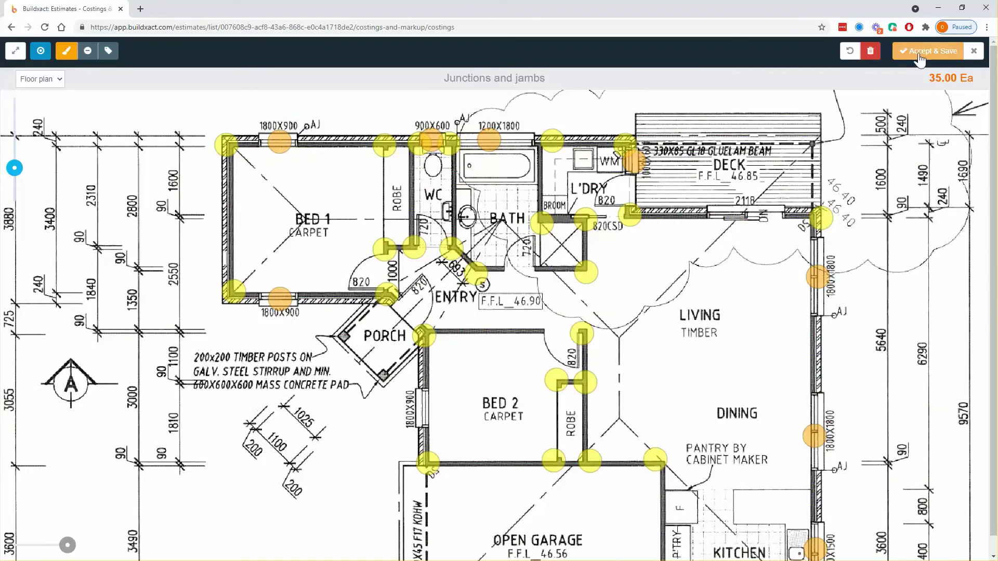
pyautogui.click(919, 55)
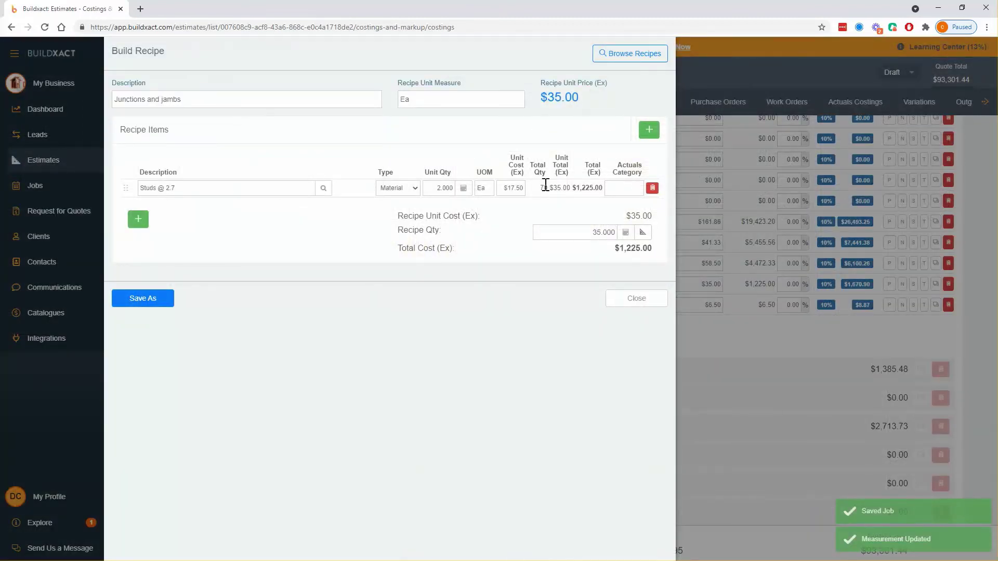
# Step: Close the recipe and confirm line 11.11 shows 35 Ea × $35.00 = $1,225.00
pyautogui.click(635, 299)
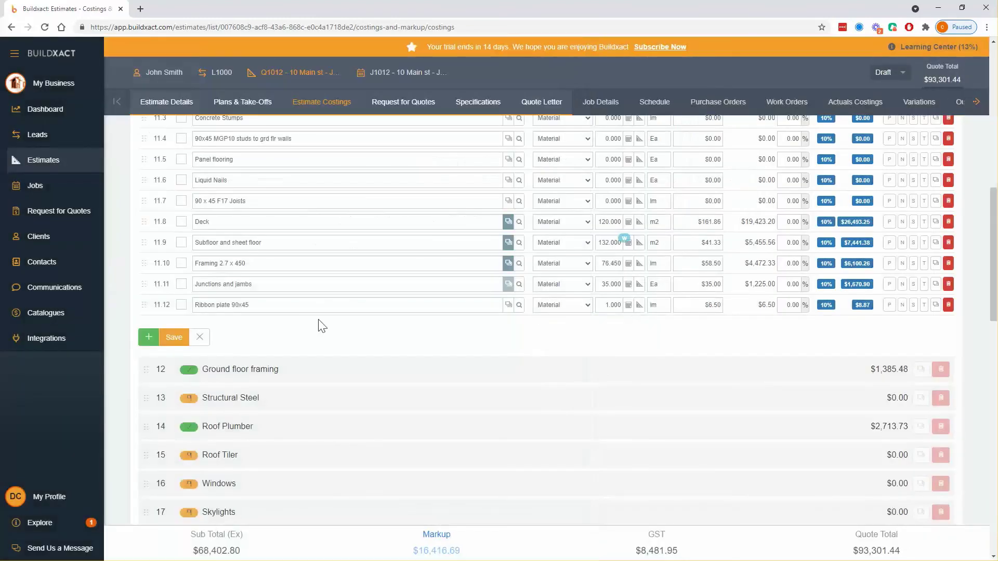
pyautogui.moveTo(245, 307); pyautogui.dragTo(201, 312)
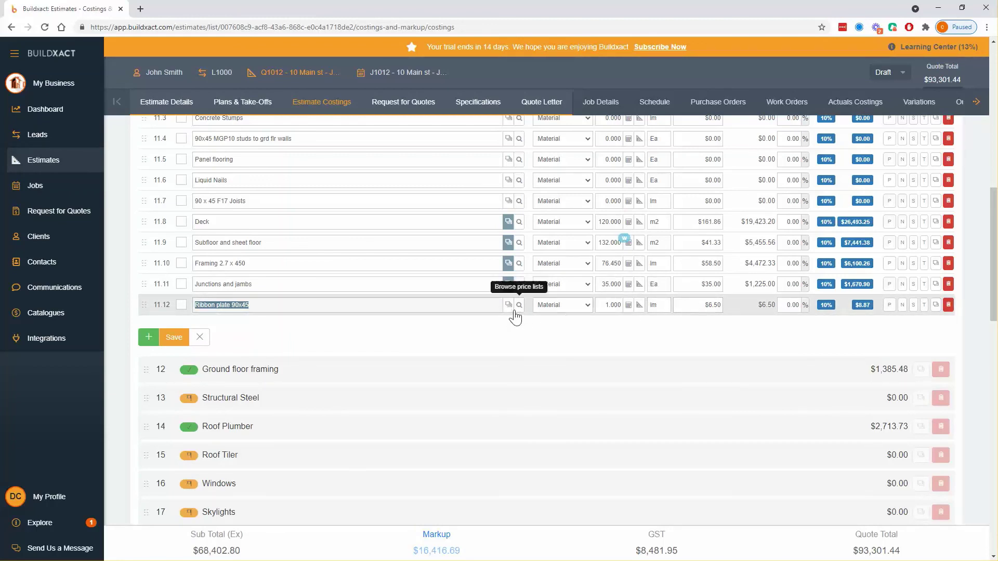
# Step: Open the Ribbon plate 90x45 floor plan takeoff, zoom in and choose the polygon tool
pyautogui.click(629, 307)
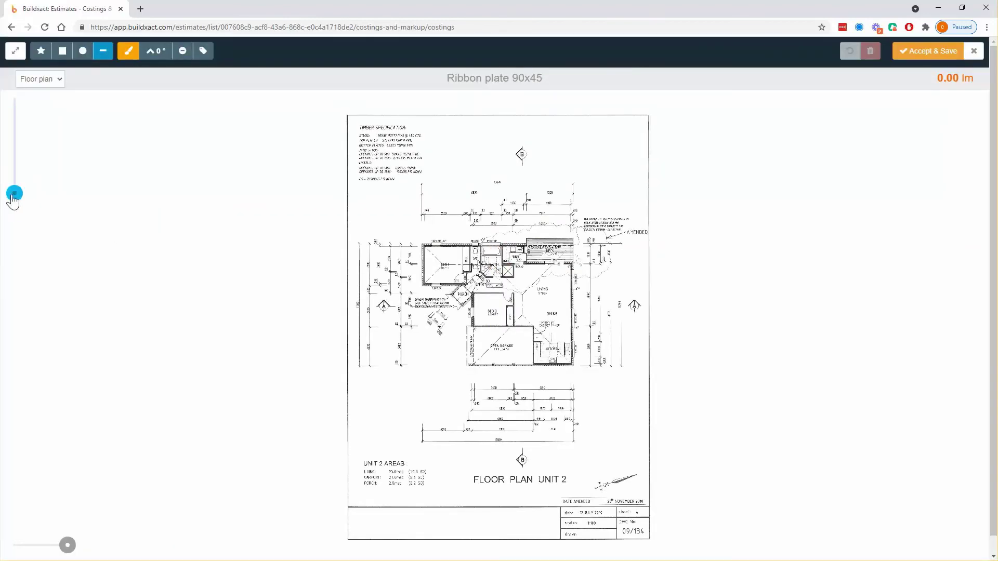
pyautogui.moveTo(14, 195); pyautogui.dragTo(15, 182)
pyautogui.scroll(4, 346, 214)
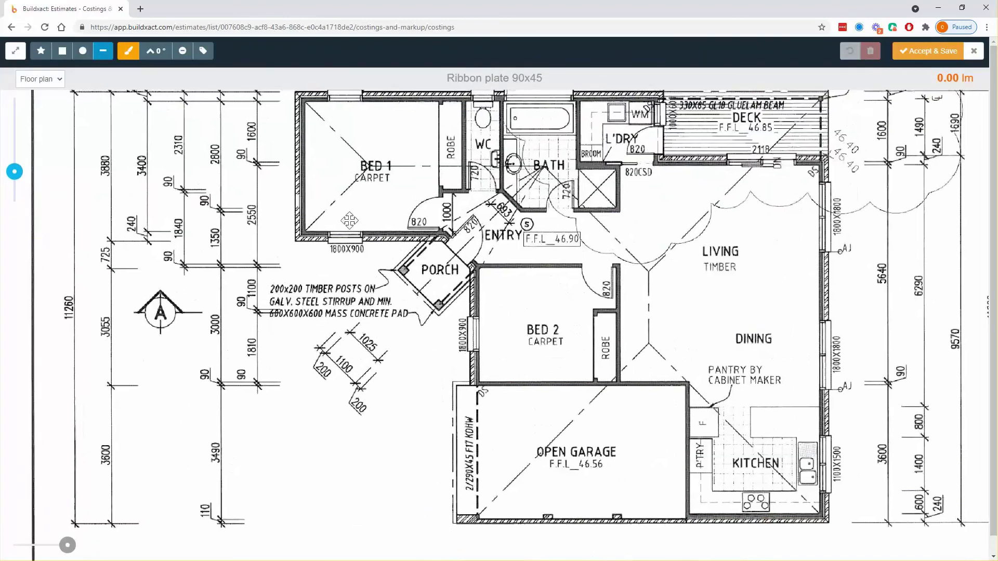
pyautogui.click(42, 51)
# Step: Trace the outer walls from Bed 1's corner back to the start and save 48.79 lm
pyautogui.click(241, 140)
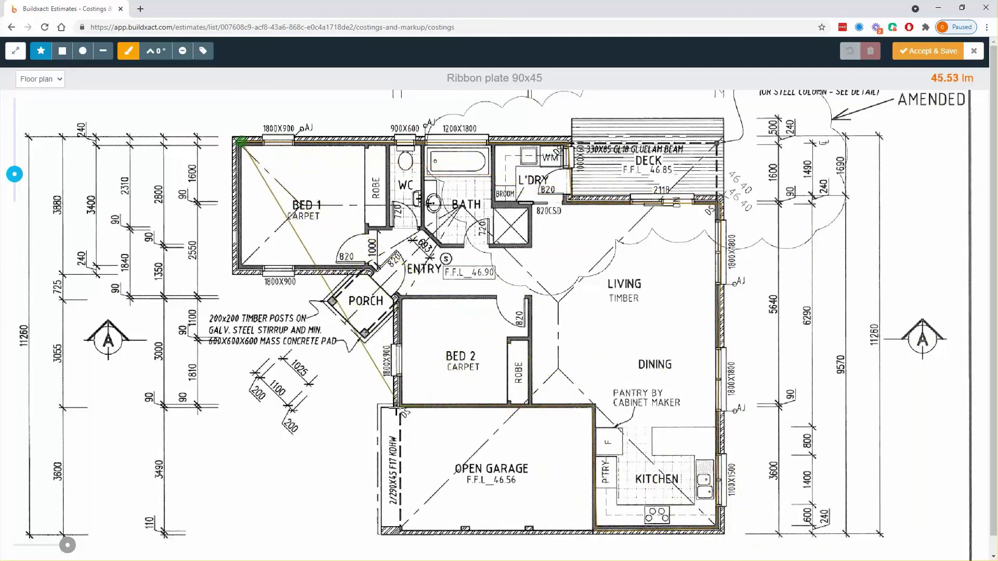
pyautogui.click(390, 408)
pyautogui.click(395, 299)
pyautogui.click(372, 270)
pyautogui.click(237, 271)
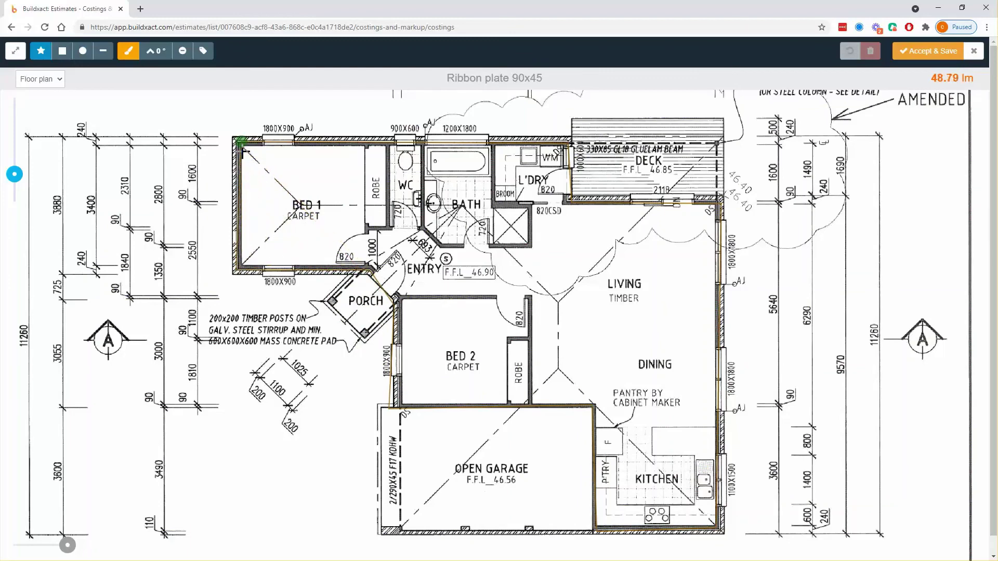
pyautogui.click(240, 141)
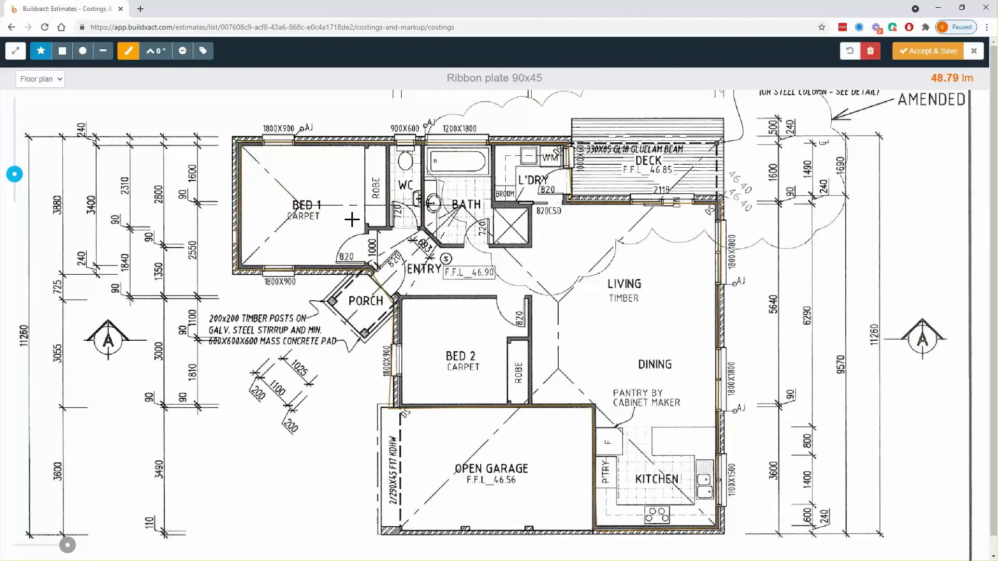
pyautogui.click(922, 52)
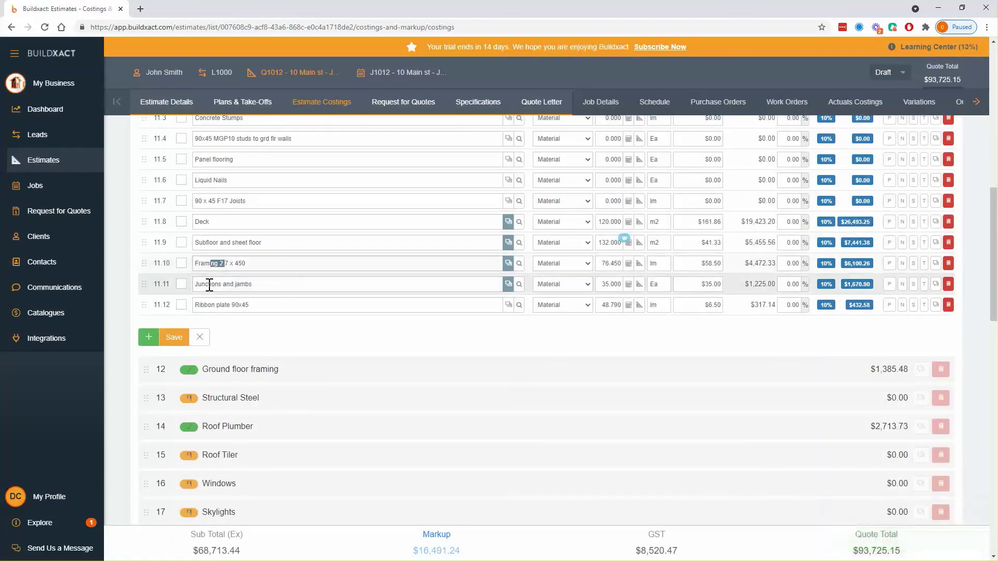
pyautogui.moveTo(210, 304); pyautogui.dragTo(235, 305)
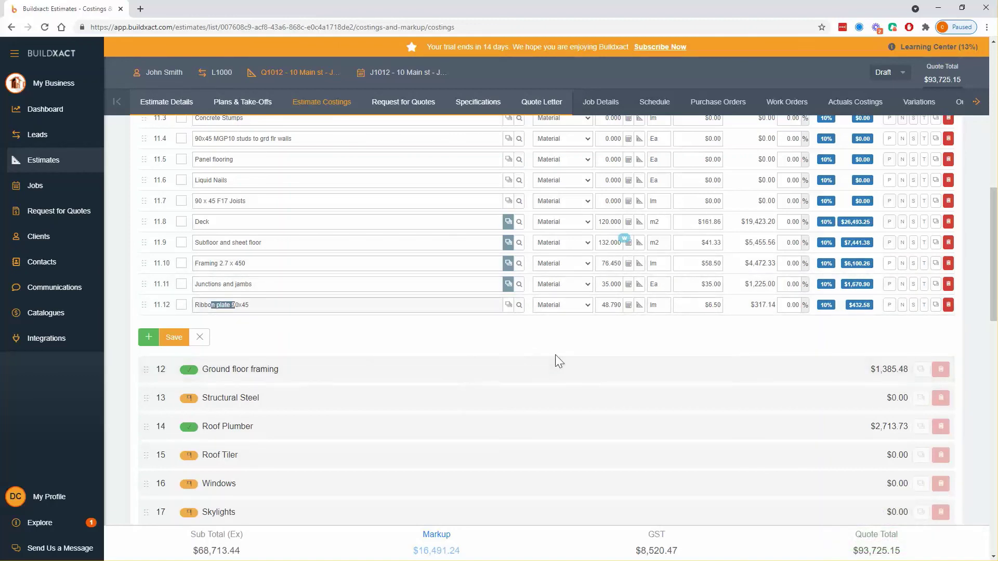